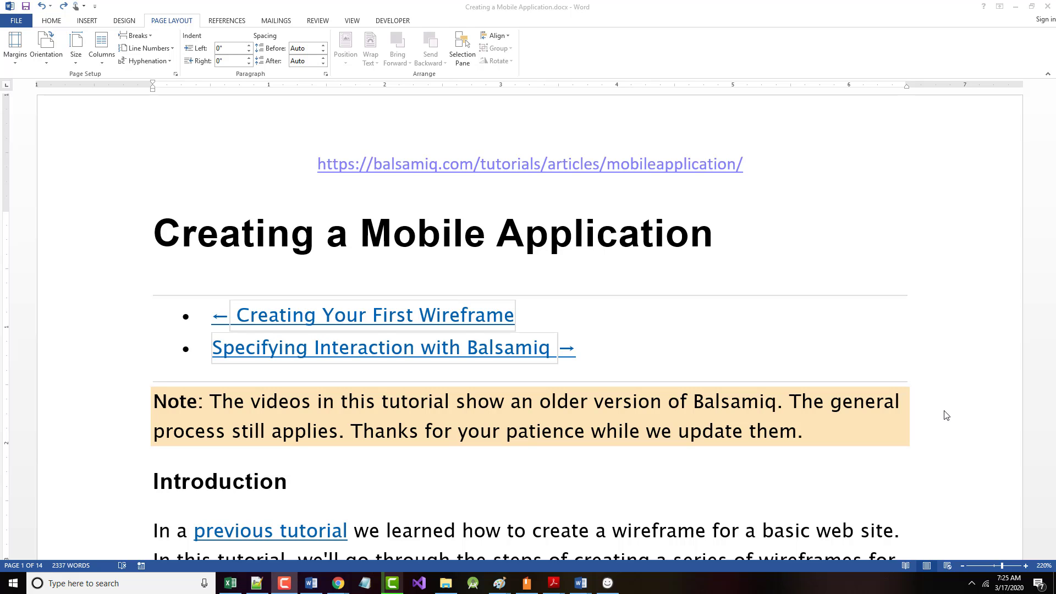
# Step: Read through the mobile application tutorial to the Camera screen section, examining its wireframe and the controls it uses
pyautogui.scroll(-5, 605, 283)
pyautogui.scroll(-6, 586, 286)
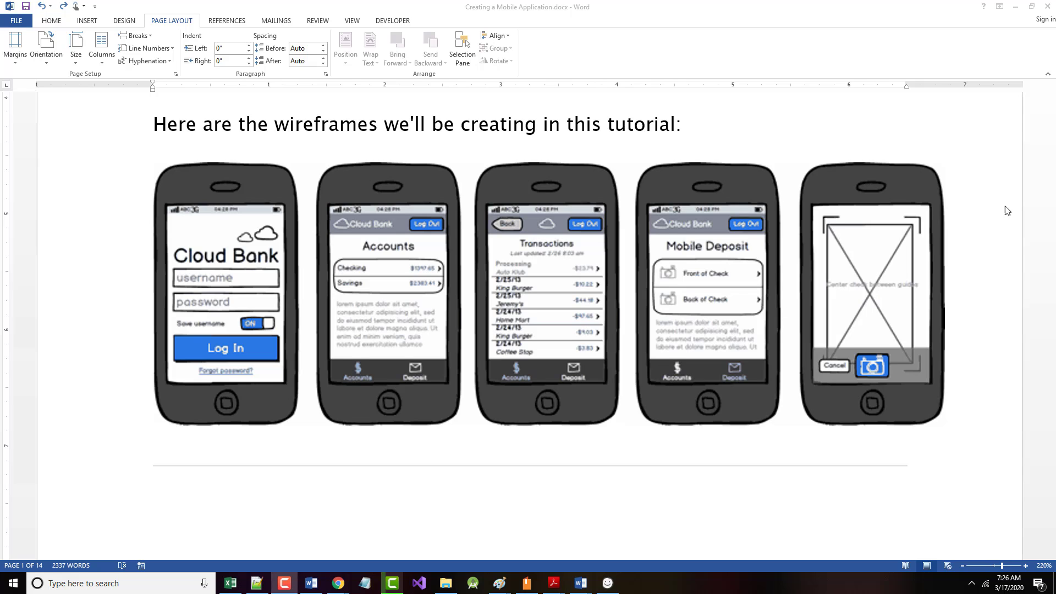
pyautogui.scroll(-3, 990, 215)
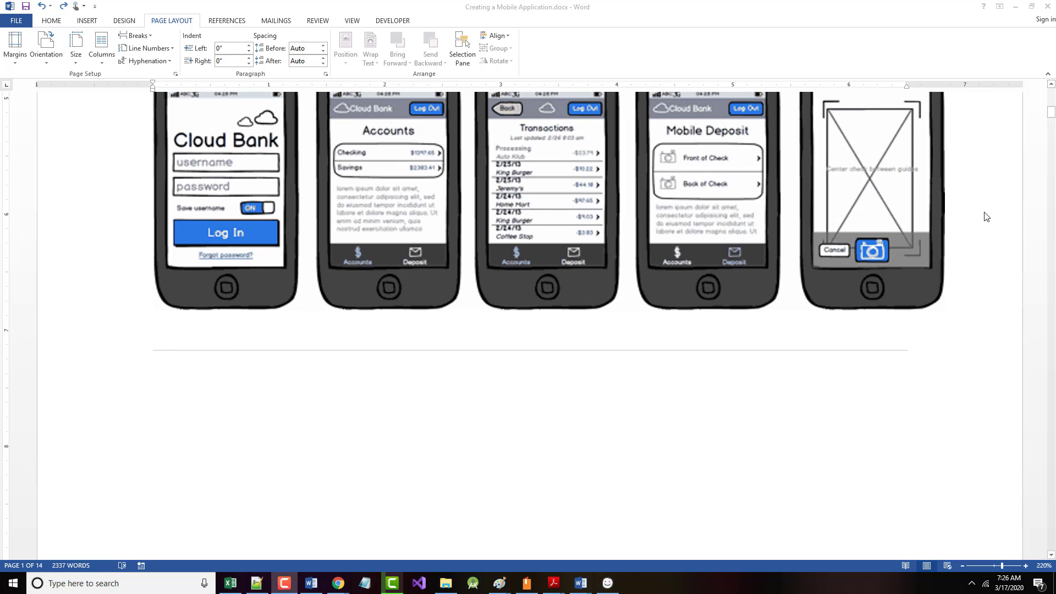
pyautogui.scroll(-20, 926, 380)
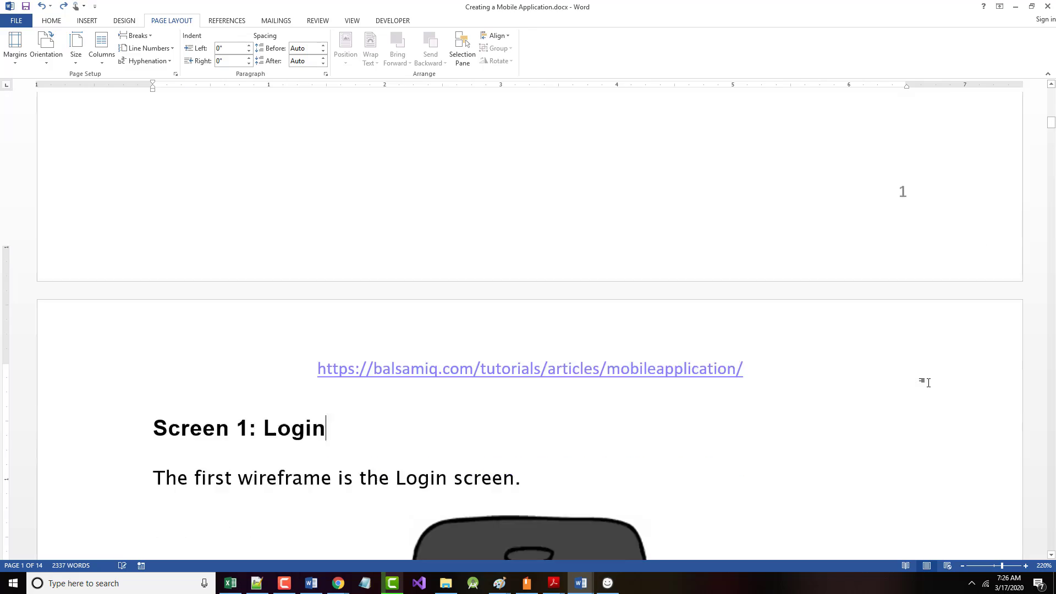
pyautogui.scroll(-20, 928, 380)
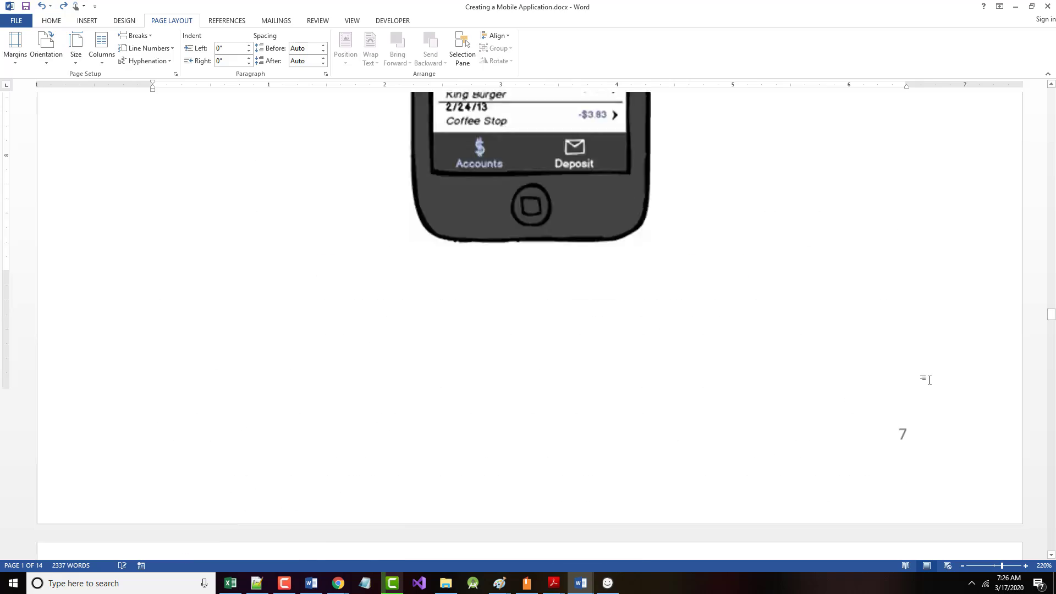
pyautogui.scroll(-20, 932, 382)
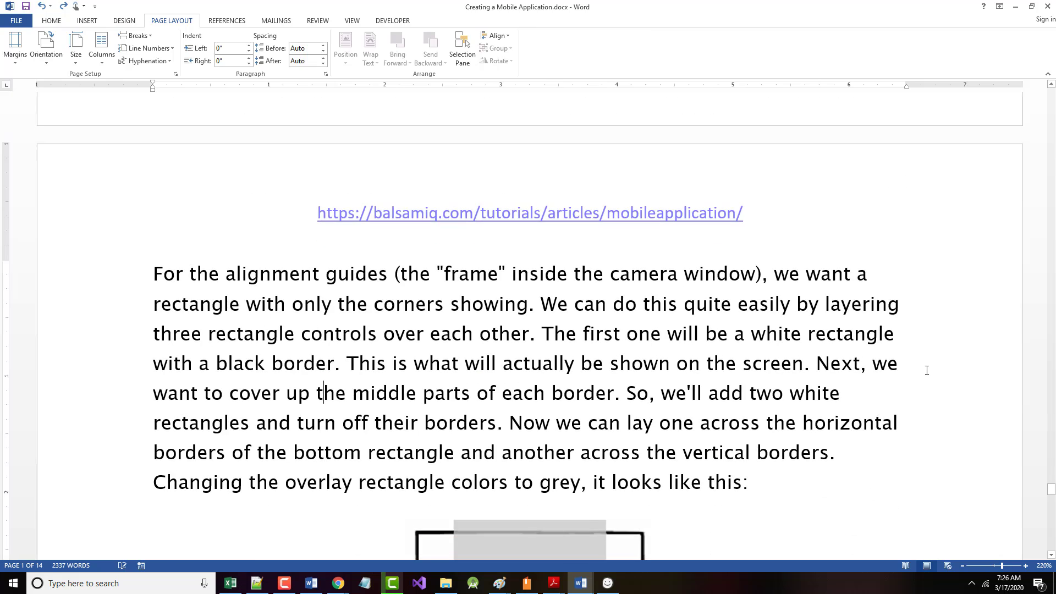
pyautogui.scroll(10, 919, 361)
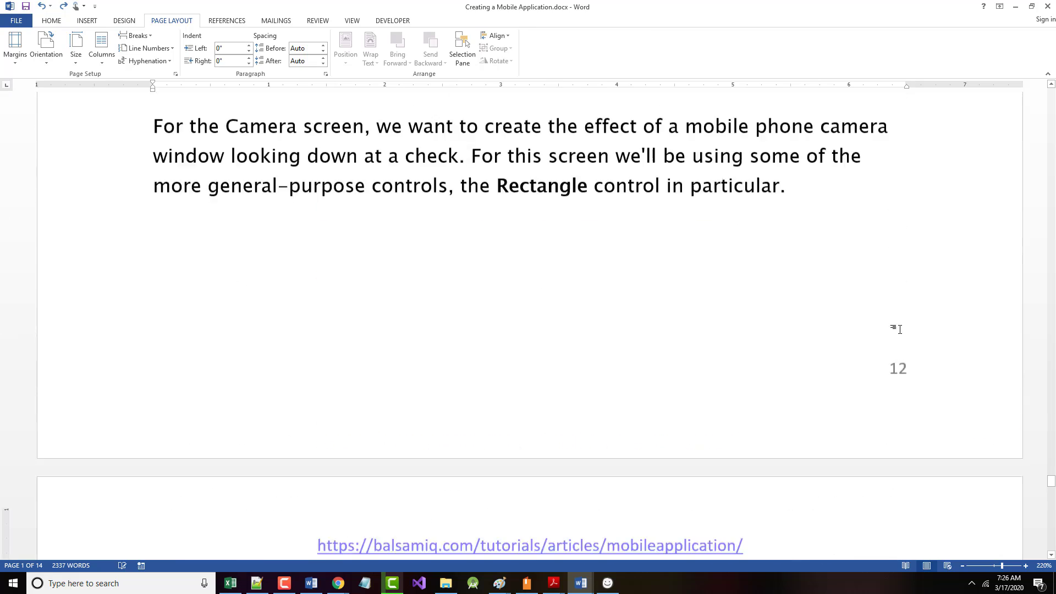
pyautogui.scroll(7, 892, 318)
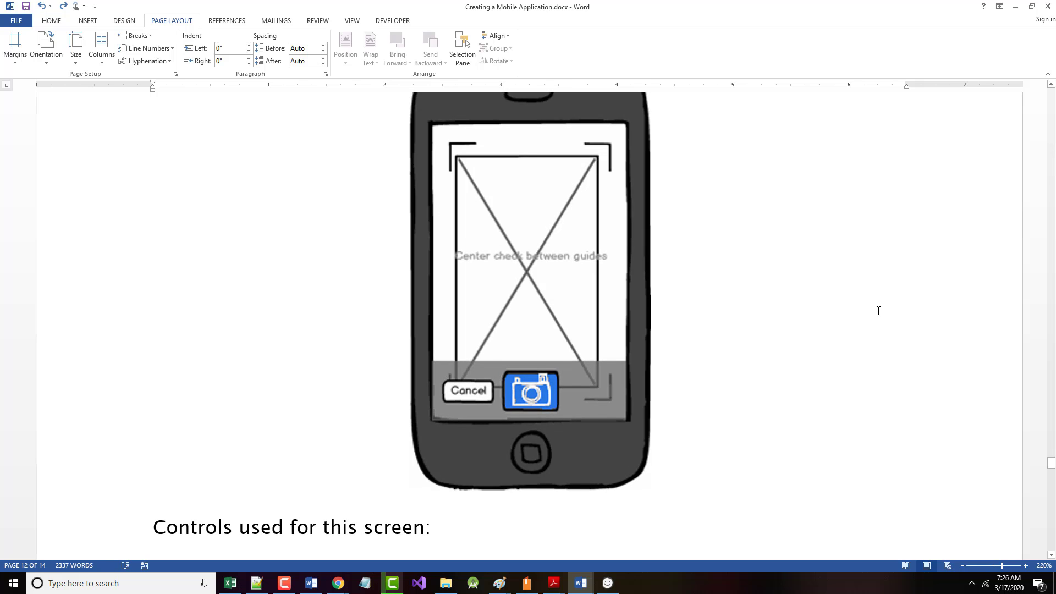
pyautogui.scroll(-6, 878, 311)
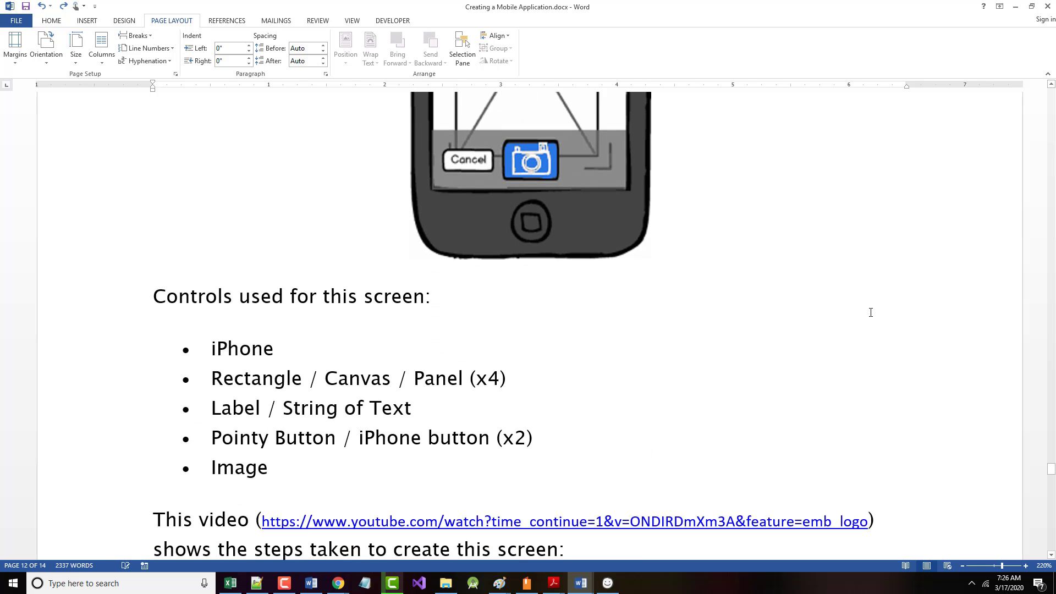
pyautogui.scroll(3, 869, 308)
pyautogui.scroll(3, 864, 306)
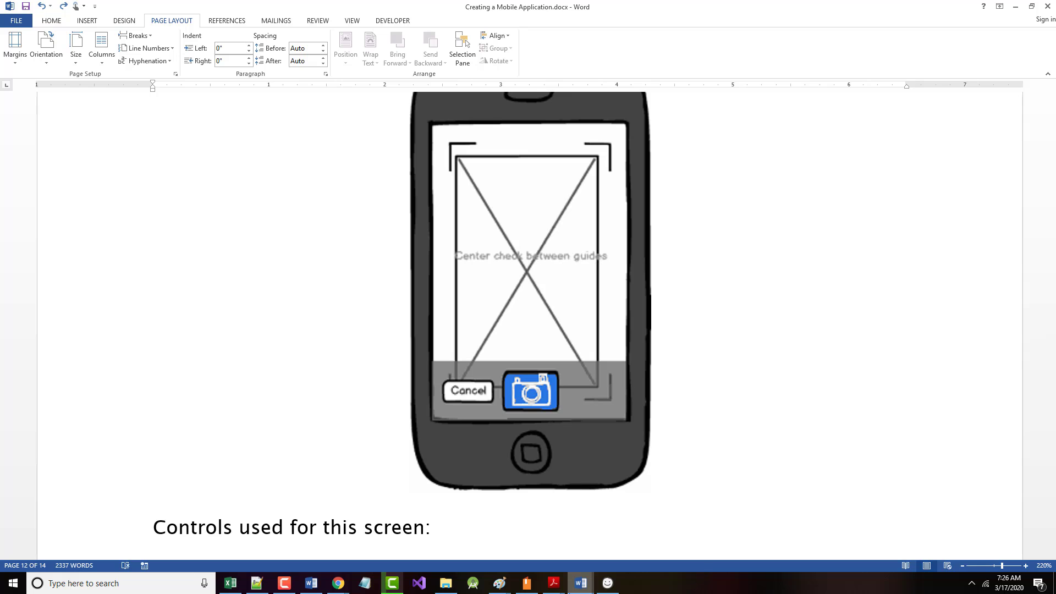
# Step: Switch to Balsamiq Mockups and delete the "Camera" title from the Camera mockup
pyautogui.click(588, 584)
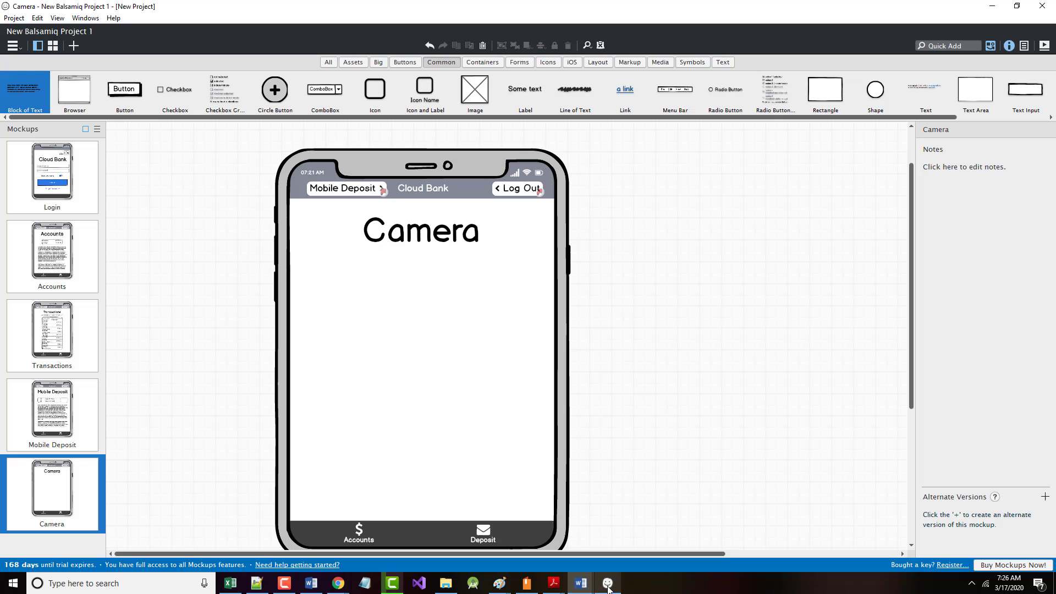
pyautogui.click(421, 242)
pyautogui.press('Delete')
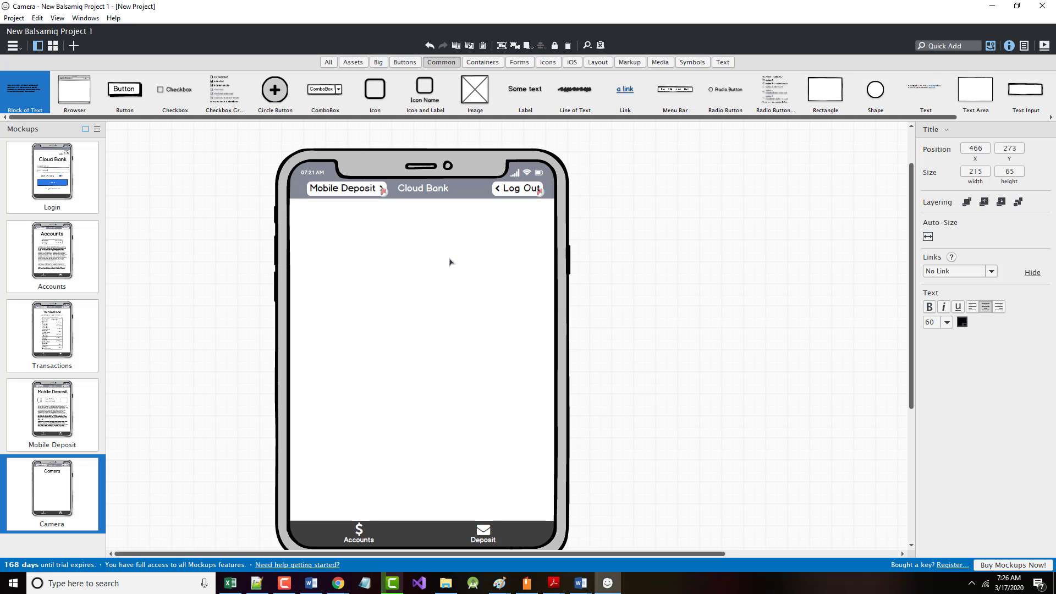
# Step: Add a rectangle of about 429 by 547 inside the phone screen, leaving a narrow margin around it
pyautogui.click(830, 95)
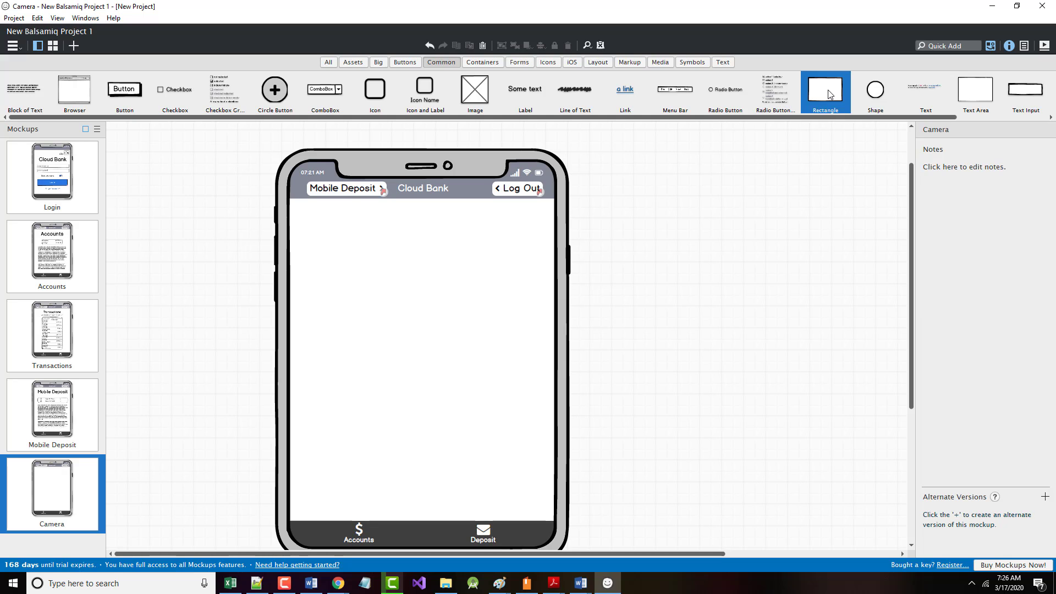
pyautogui.moveTo(830, 95); pyautogui.dragTo(303, 211)
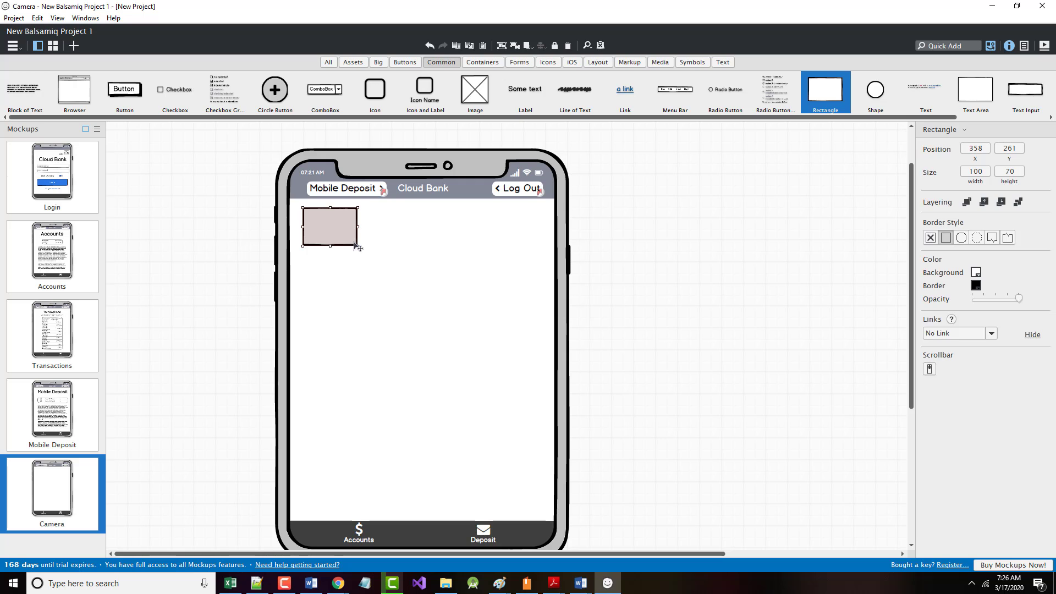
pyautogui.moveTo(357, 246); pyautogui.dragTo(539, 508)
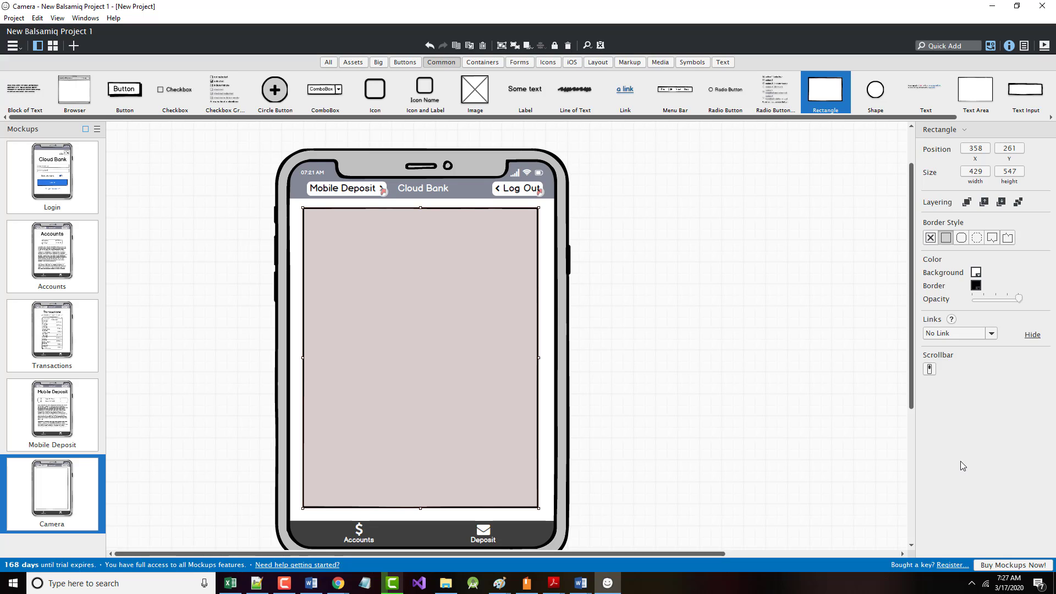
pyautogui.click(668, 324)
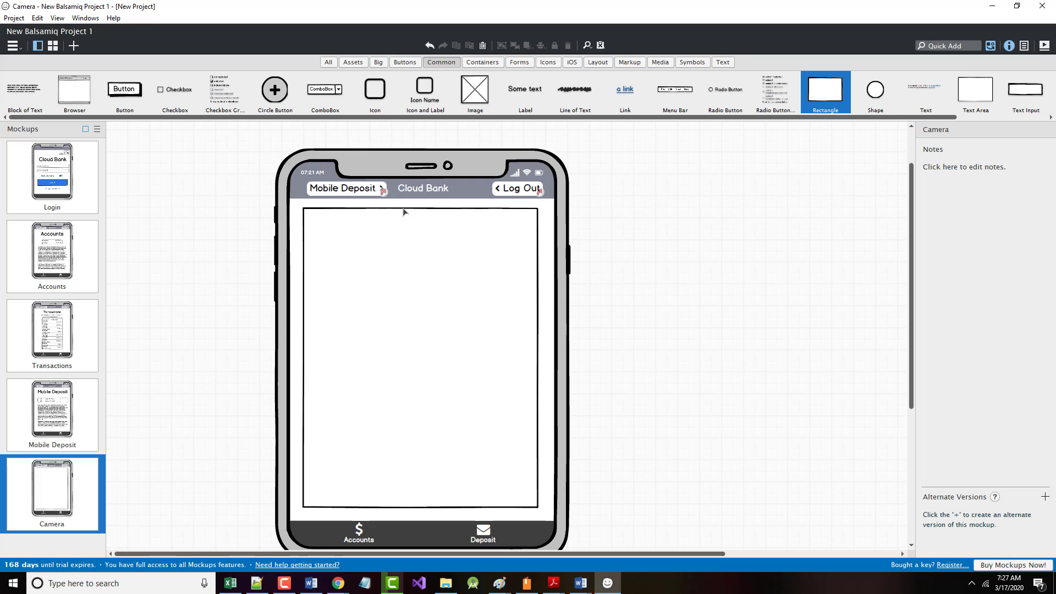
pyautogui.moveTo(356, 202)
pyautogui.mouseDown()
pyautogui.moveTo(378, 259)
pyautogui.moveTo(362, 220)
pyautogui.mouseUp()
pyautogui.click(362, 220)
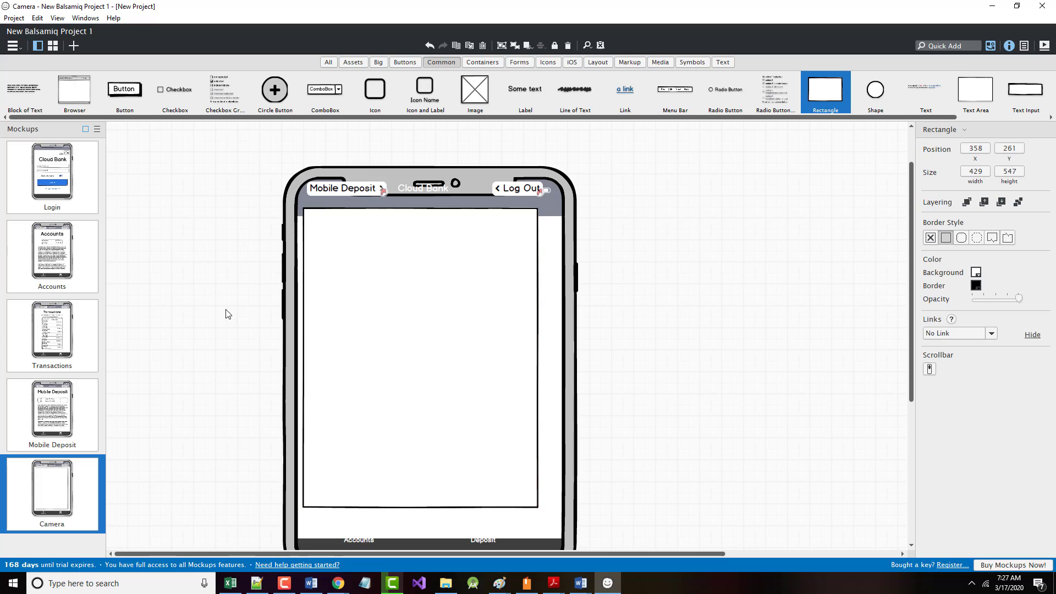
pyautogui.click(230, 308)
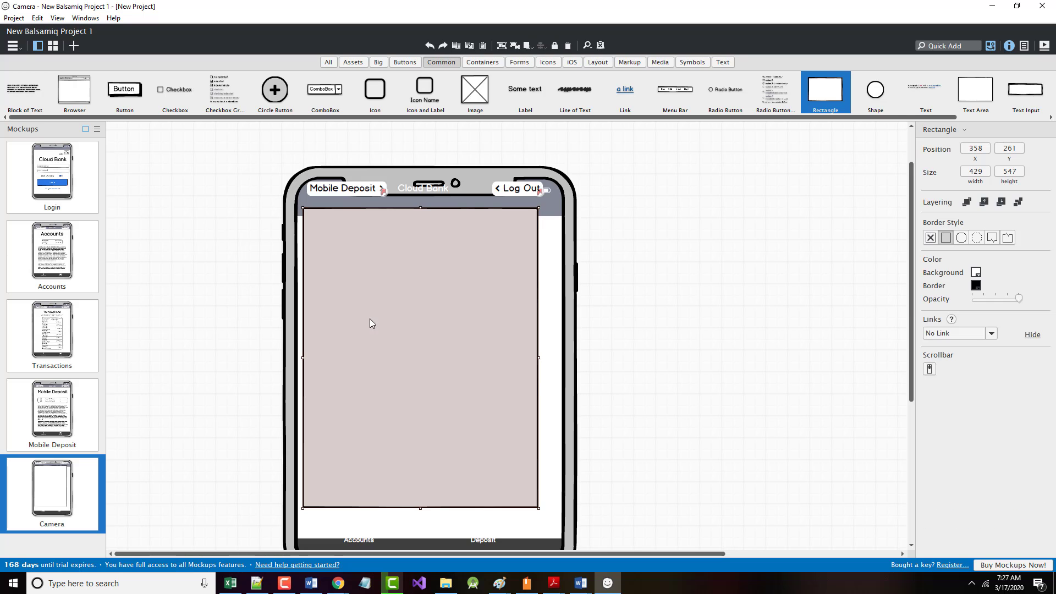
pyautogui.hotkey('ctrl', 'z')
pyautogui.hotkey('ctrl', 'z')
pyautogui.click(673, 347)
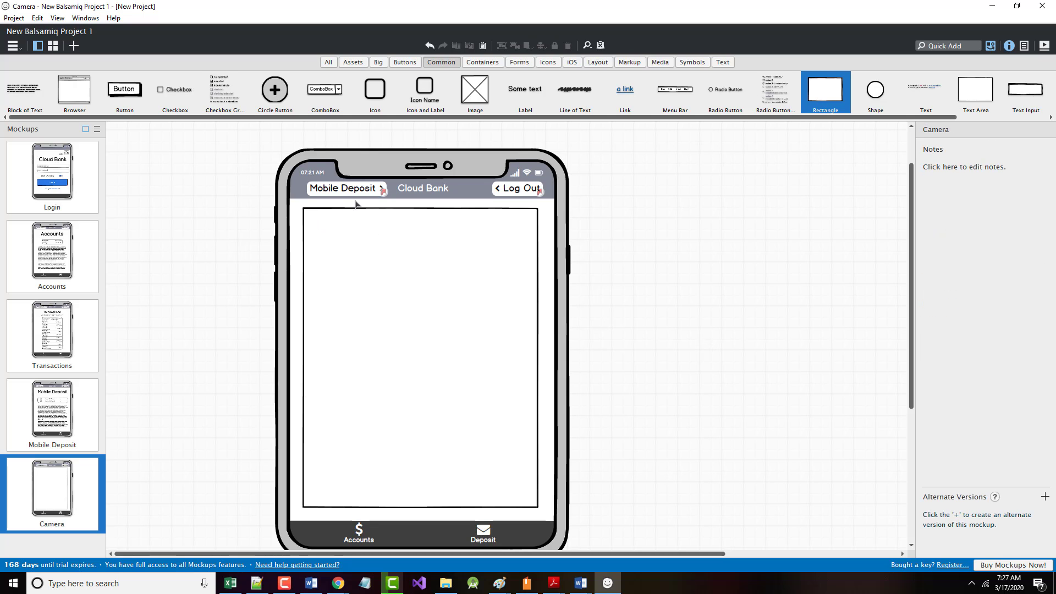
pyautogui.moveTo(355, 204); pyautogui.dragTo(371, 228)
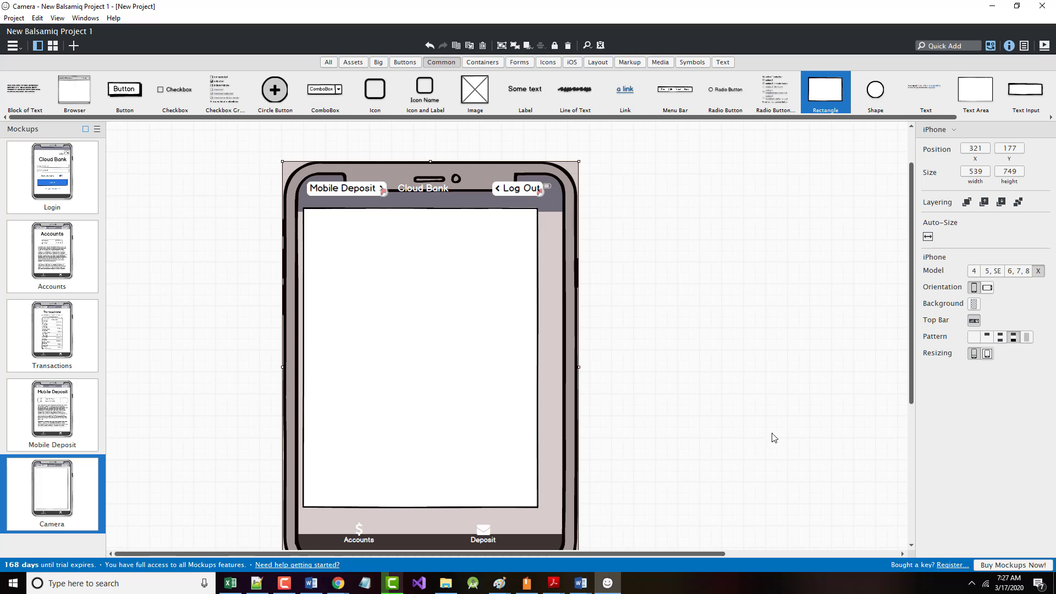
pyautogui.hotkey('ctrl', 'z')
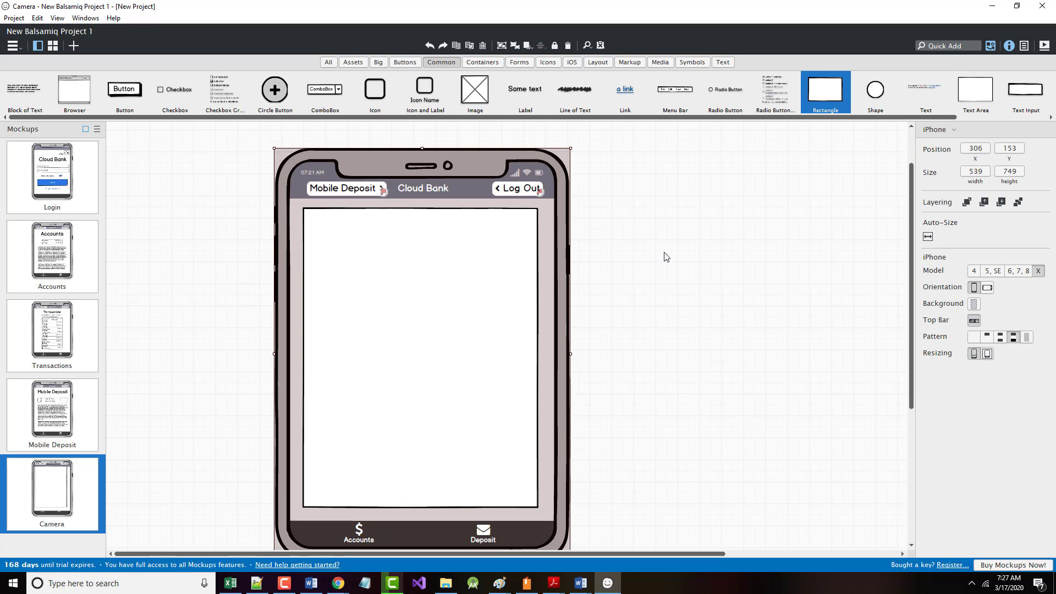
pyautogui.click(199, 207)
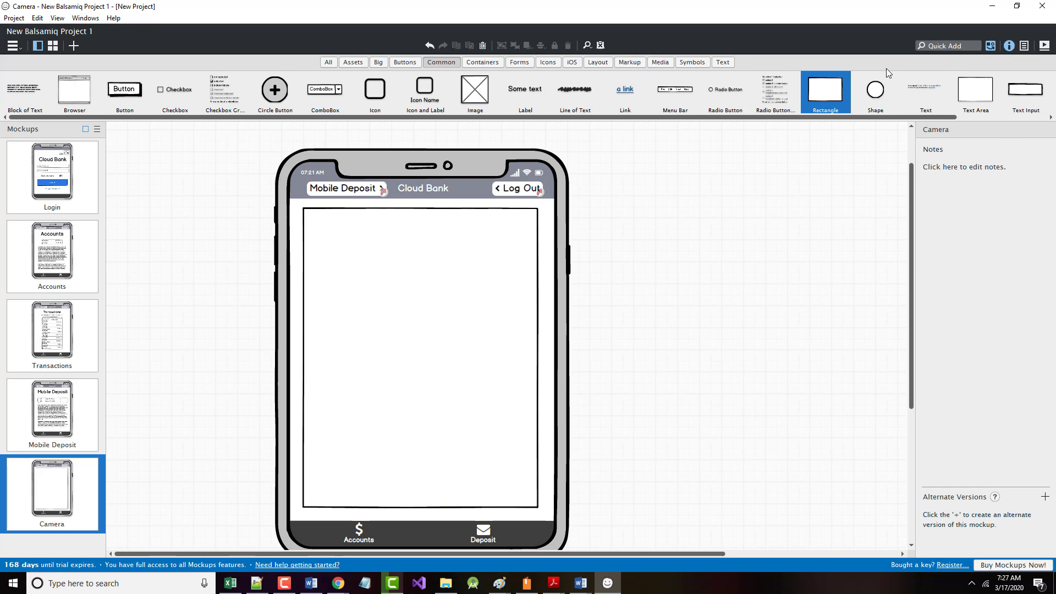
# Step: Add a second rectangle of about 338 by 587 over the frame, covering the middle of its top and bottom borders
pyautogui.click(830, 92)
pyautogui.click(187, 176)
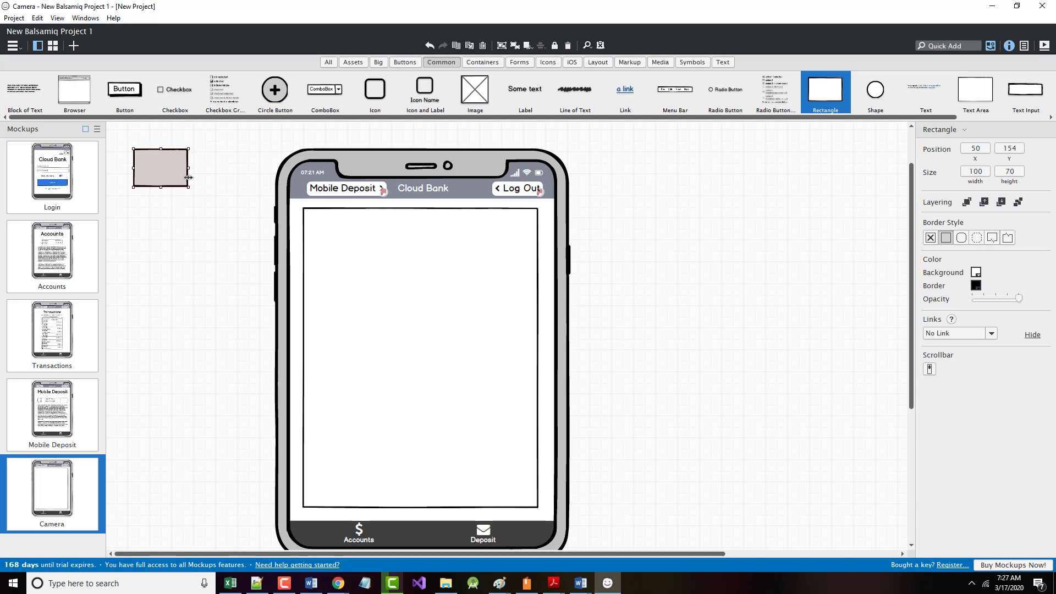
pyautogui.moveTo(168, 175); pyautogui.dragTo(392, 237)
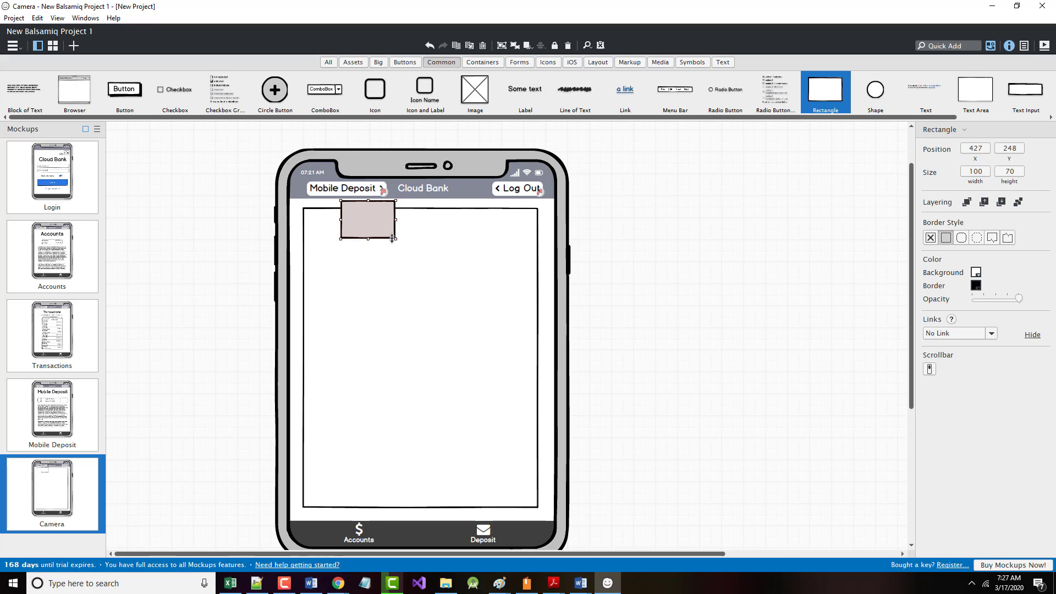
pyautogui.click(395, 246)
pyautogui.click(389, 235)
pyautogui.moveTo(393, 239); pyautogui.dragTo(516, 232)
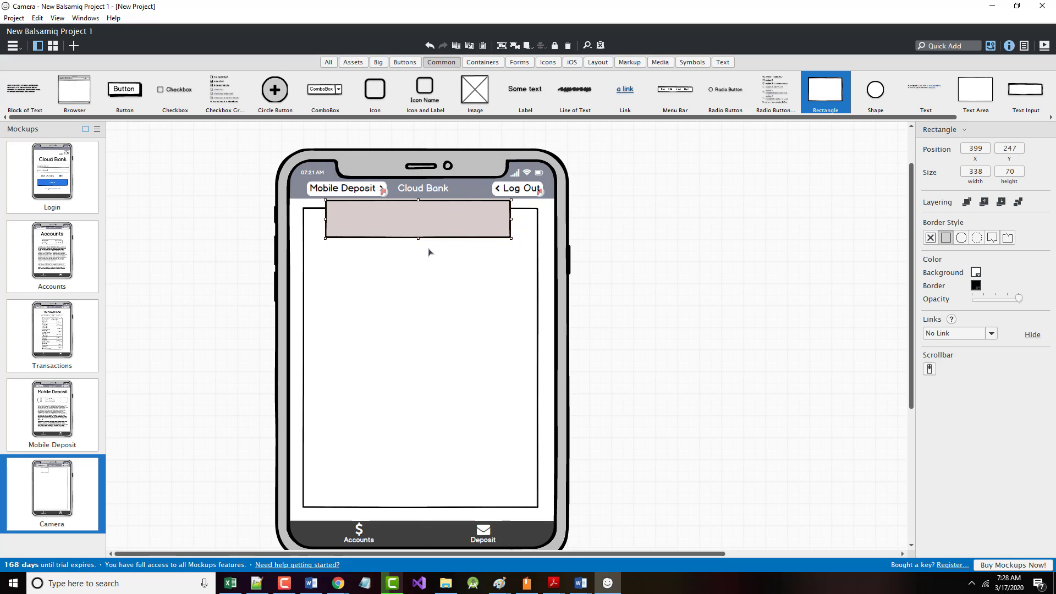
pyautogui.moveTo(417, 238); pyautogui.dragTo(412, 521)
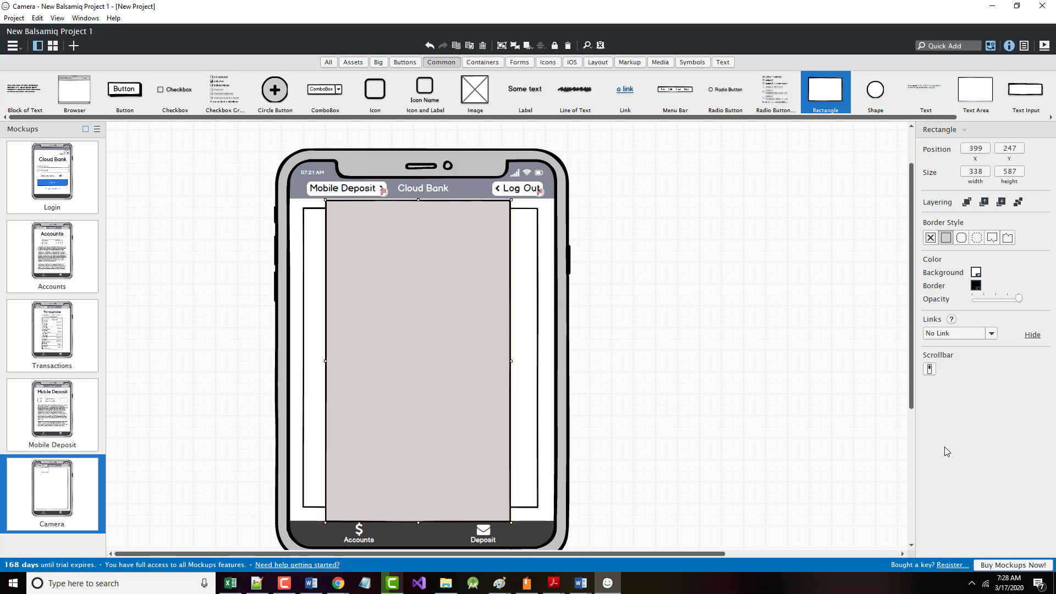
# Step: Set the tall overlay rectangle's border color to white (ffffff)
pyautogui.click(977, 289)
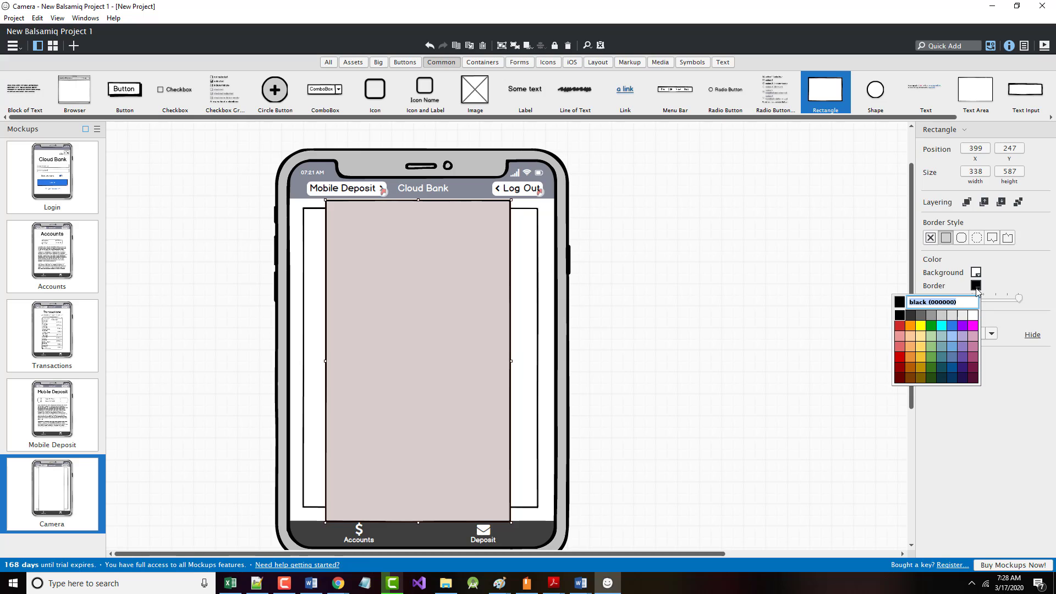
pyautogui.click(972, 317)
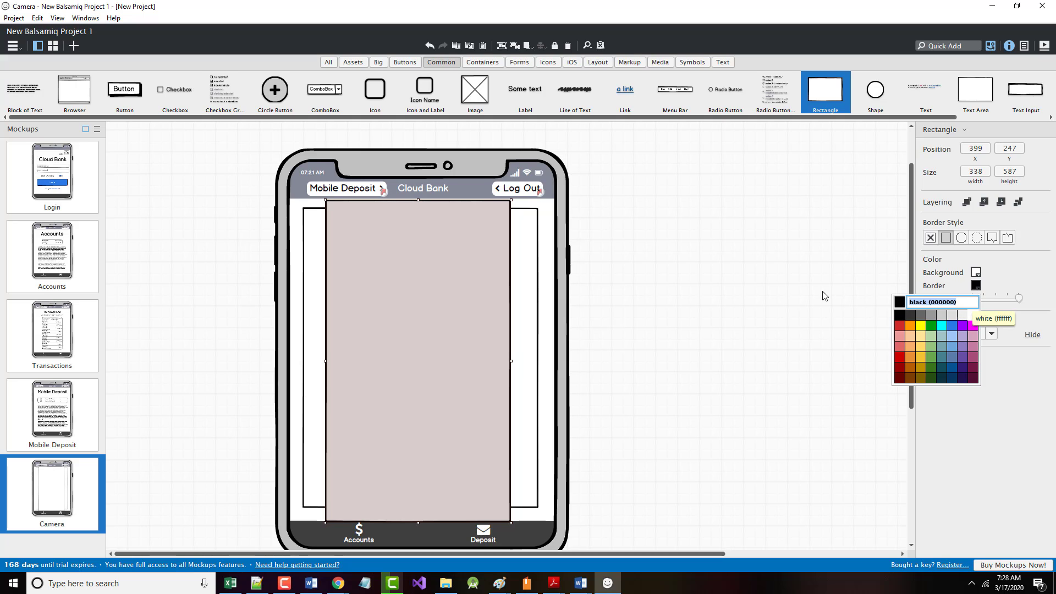
pyautogui.click(768, 279)
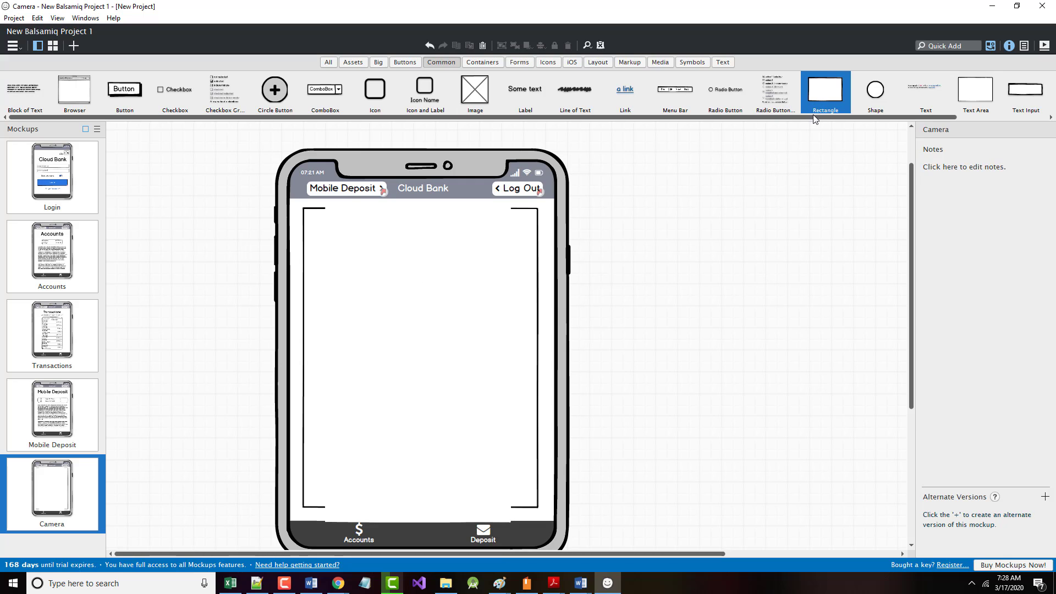
# Step: Add a third rectangle of about 472 by 453 across the frame, covering the middle of its vertical borders
pyautogui.click(816, 98)
pyautogui.moveTo(170, 169); pyautogui.dragTo(551, 258)
pyautogui.moveTo(422, 272); pyautogui.dragTo(399, 353)
pyautogui.moveTo(385, 391); pyautogui.dragTo(379, 482)
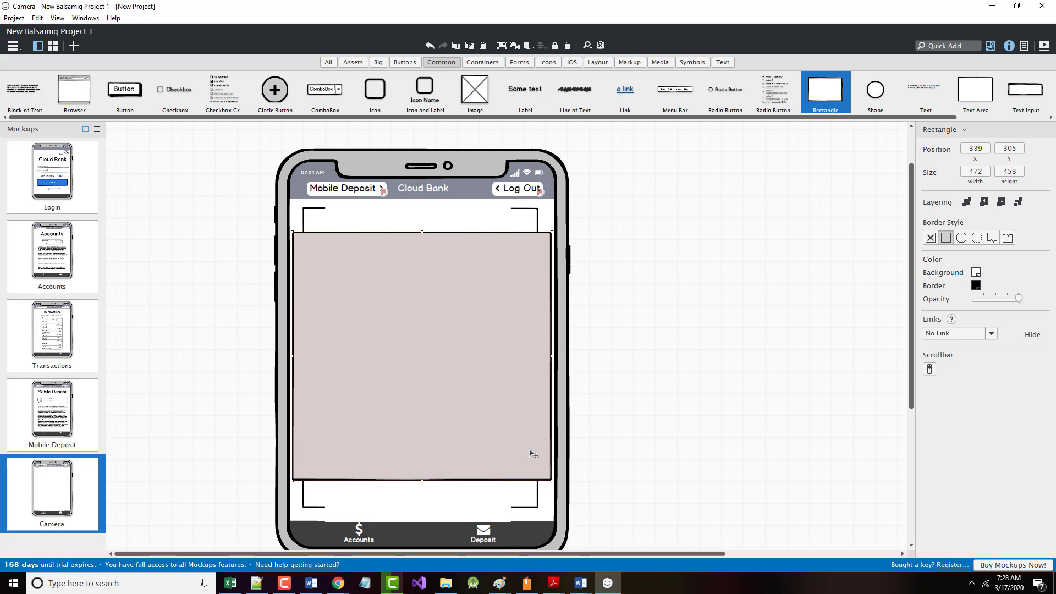
# Step: Set the wide overlay rectangle's border color to white, leaving only the frame's corners
pyautogui.click(976, 286)
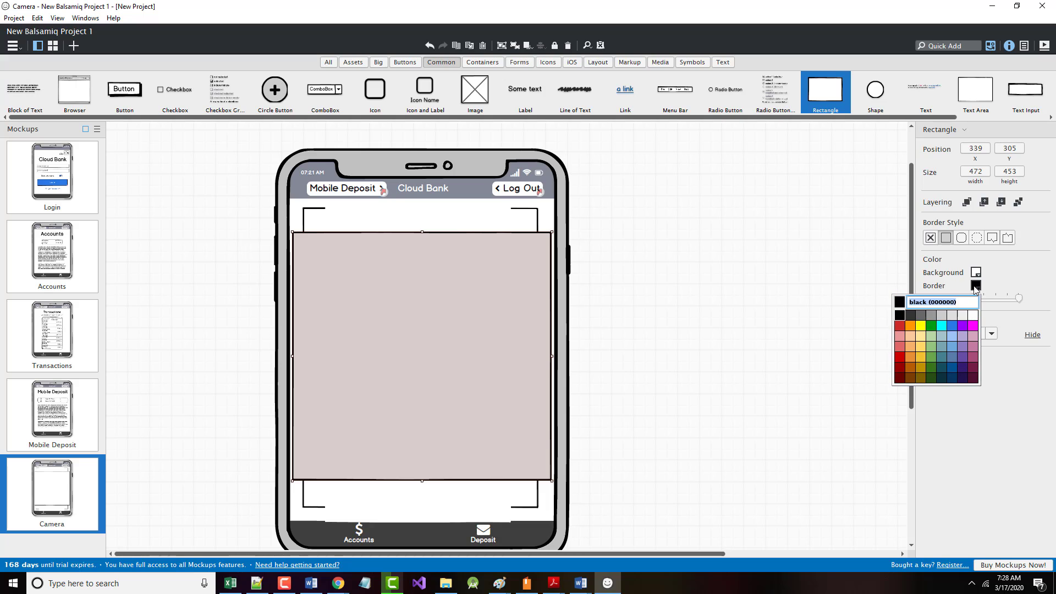
pyautogui.click(975, 319)
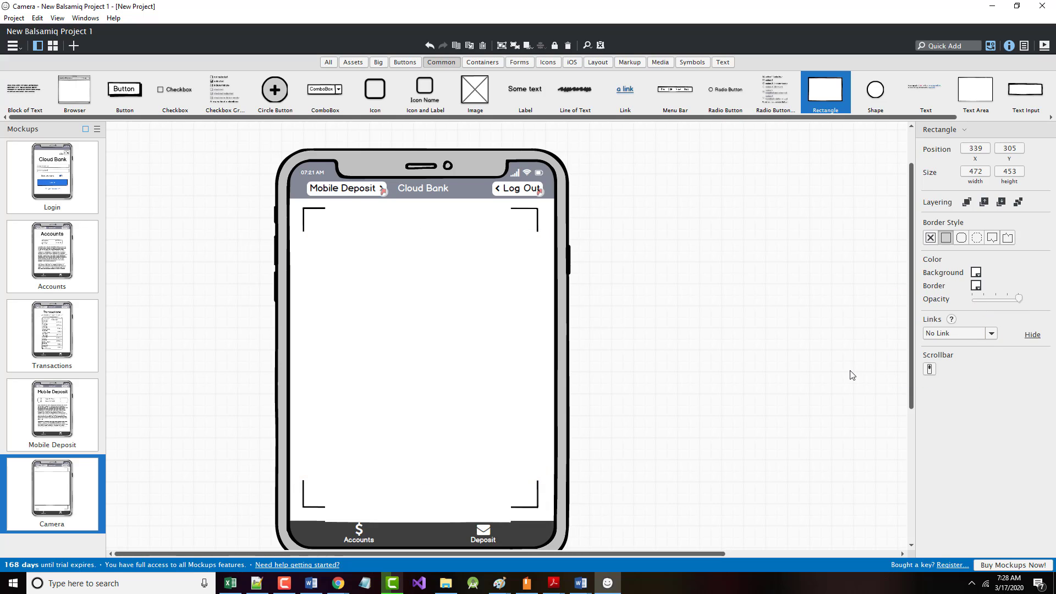
pyautogui.click(851, 375)
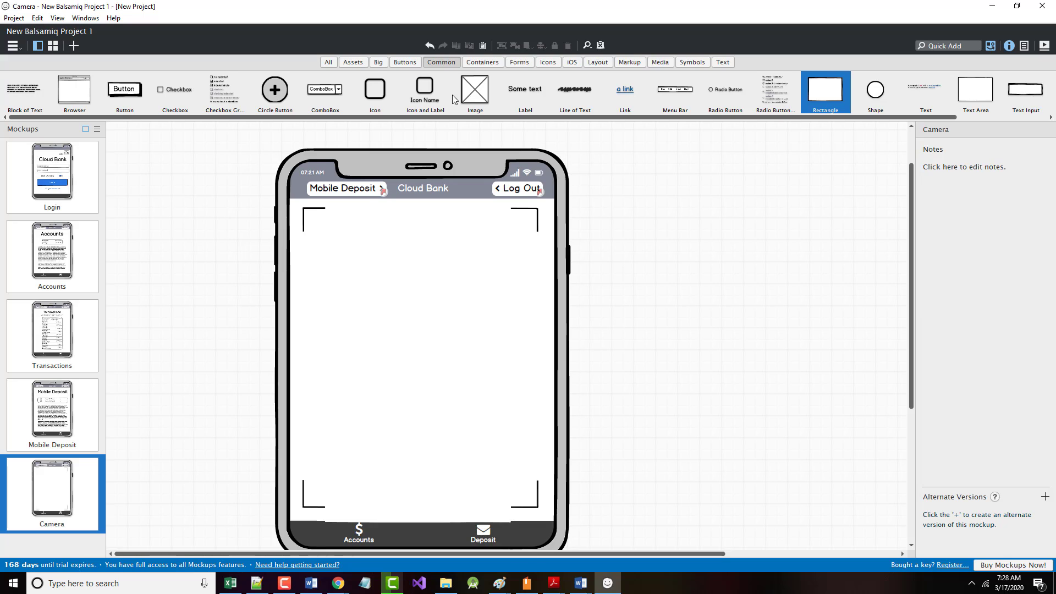
# Step: Place an Image placeholder of about 77 by 79 at the frame's upper-left corner, without choosing an image file
pyautogui.moveTo(471, 90); pyautogui.dragTo(305, 210)
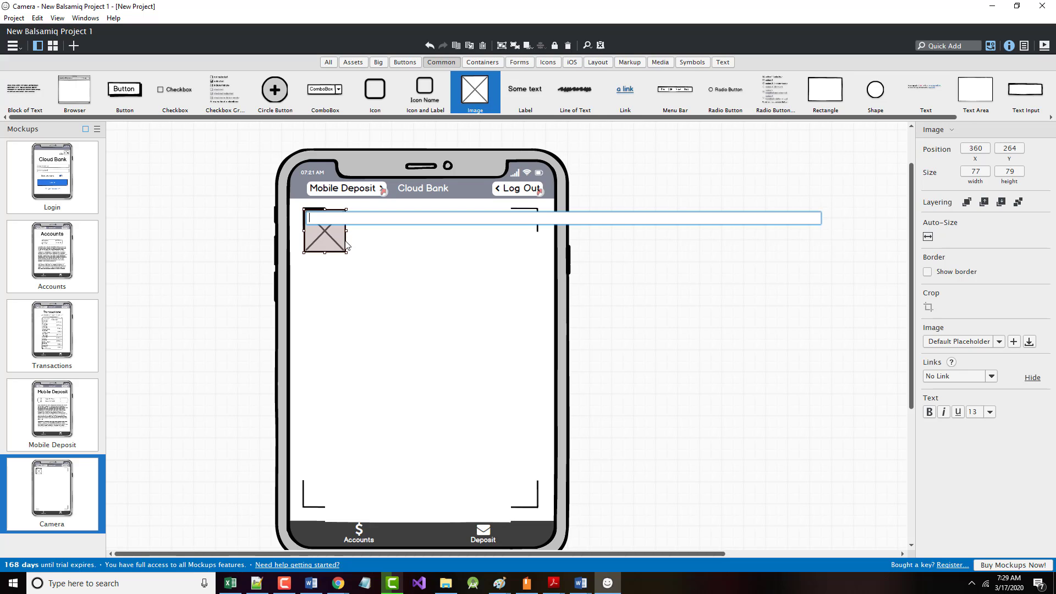
pyautogui.click(341, 242)
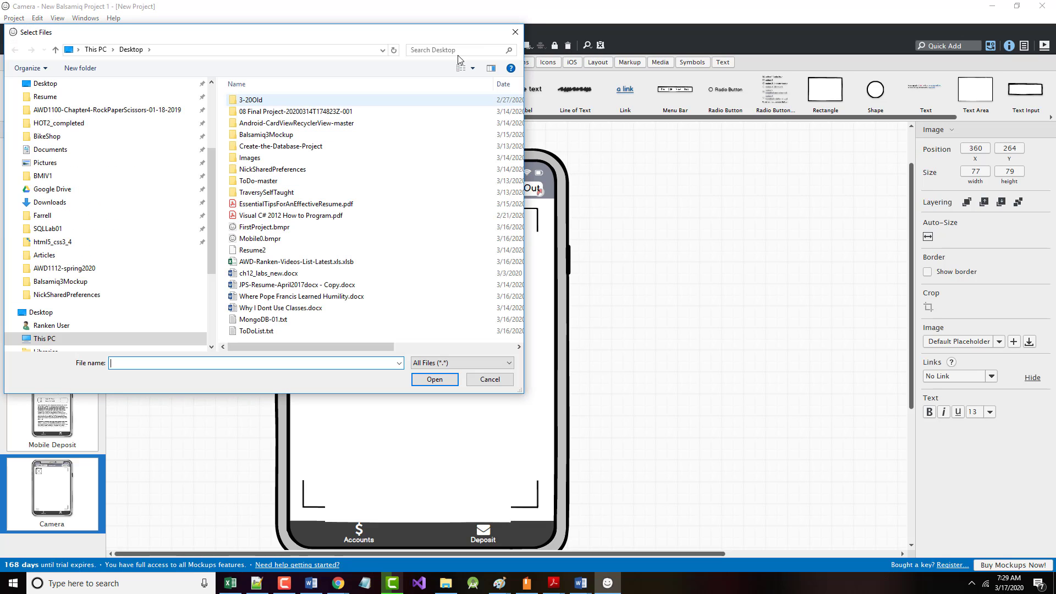
pyautogui.click(515, 31)
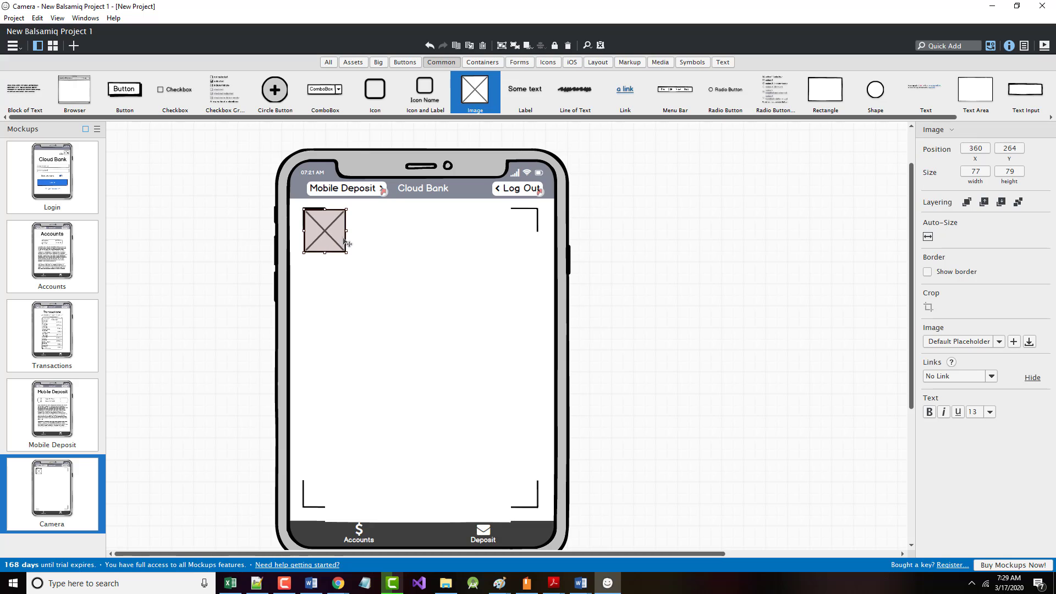
# Step: Stretch the image placeholder to about 428 by 494 to fill most of the corner guides, without choosing an image file
pyautogui.moveTo(345, 231); pyautogui.dragTo(536, 243)
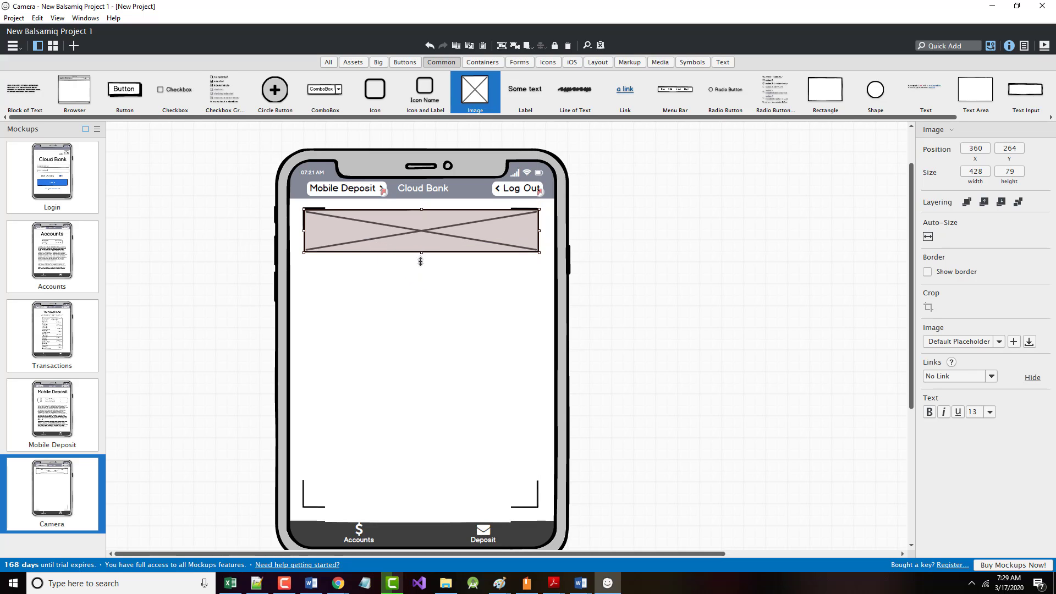
pyautogui.moveTo(421, 261); pyautogui.dragTo(391, 483)
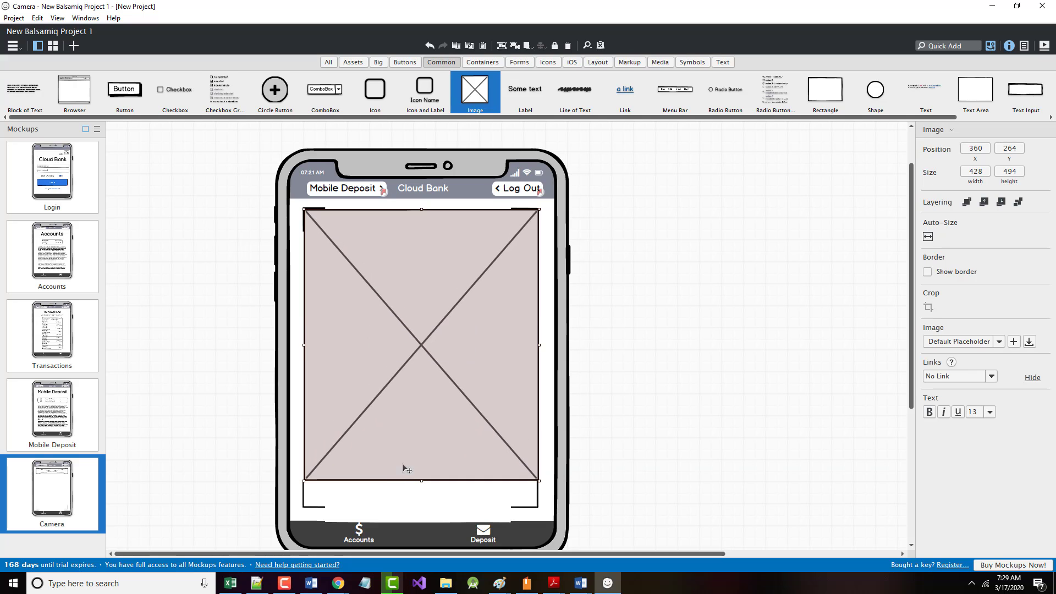
pyautogui.doubleClick(423, 347)
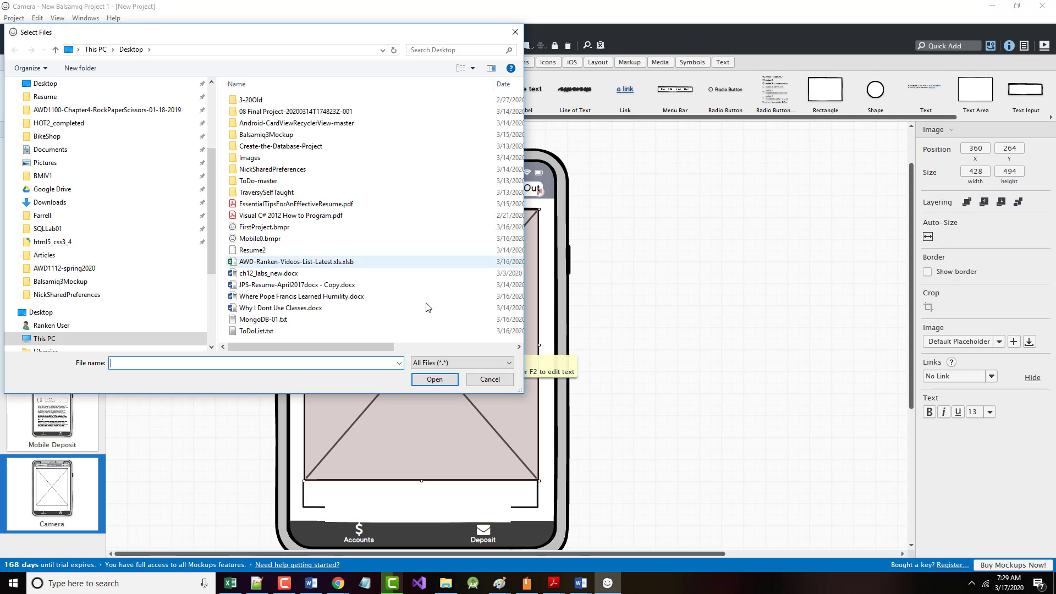
pyautogui.click(490, 379)
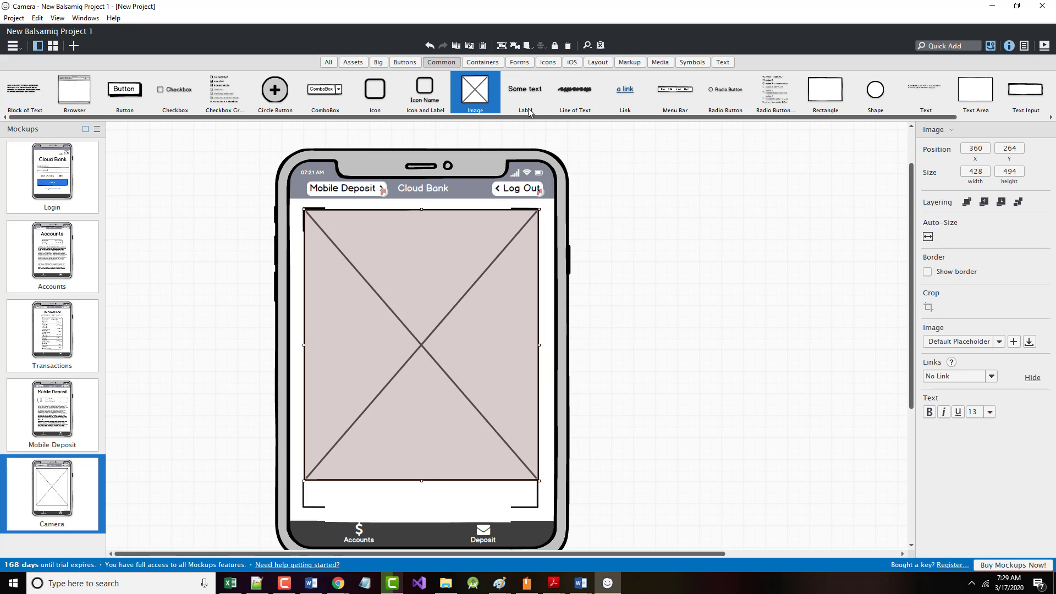
# Step: Add a label reading "Center Check Between Guides" beside the phone, checking the wording against the Word tutorial document
pyautogui.moveTo(527, 106); pyautogui.dragTo(151, 191)
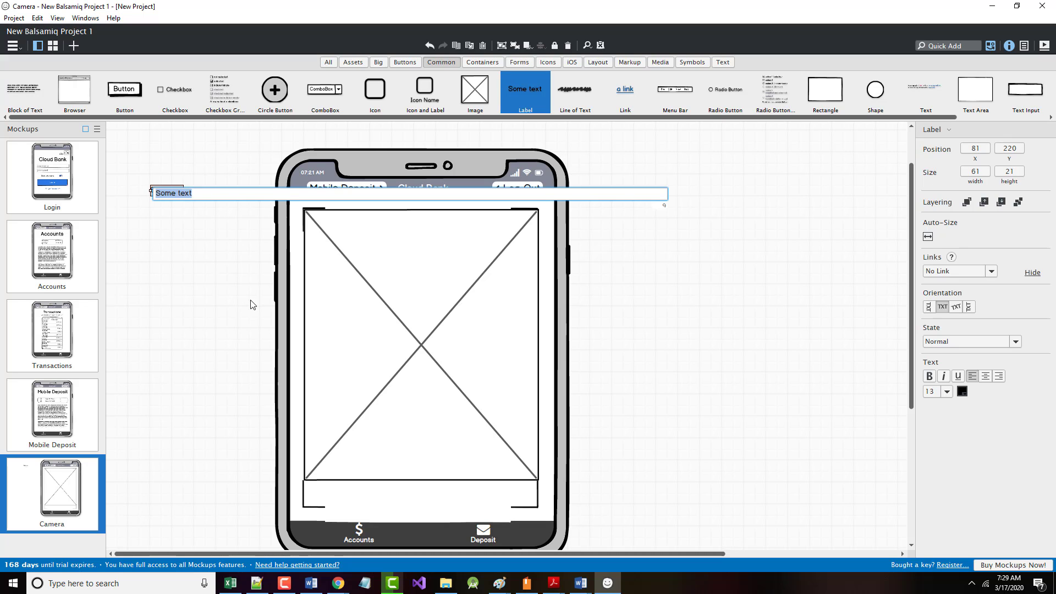
pyautogui.click(581, 579)
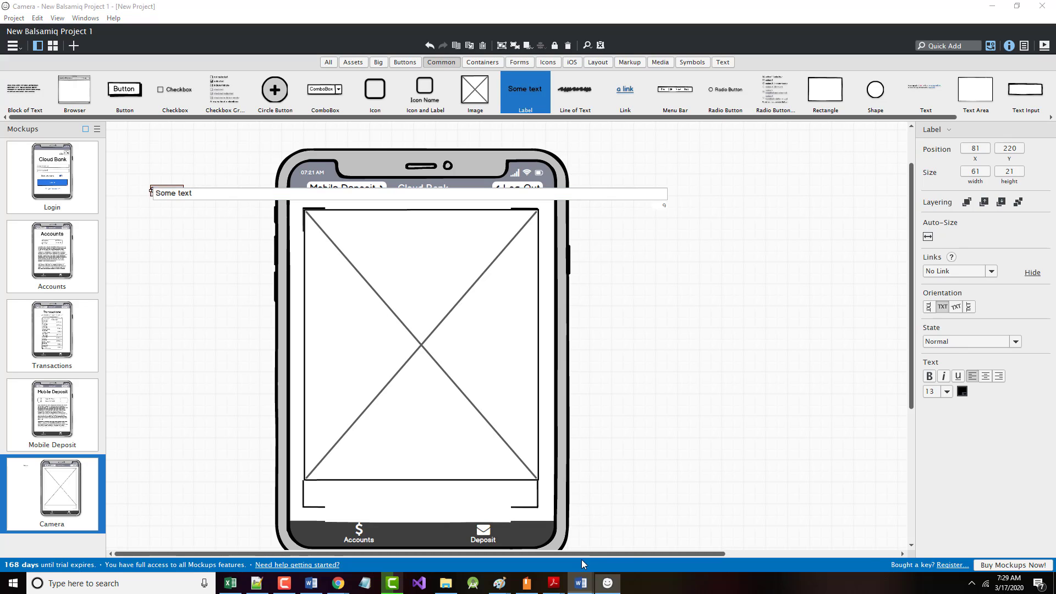
pyautogui.click(344, 532)
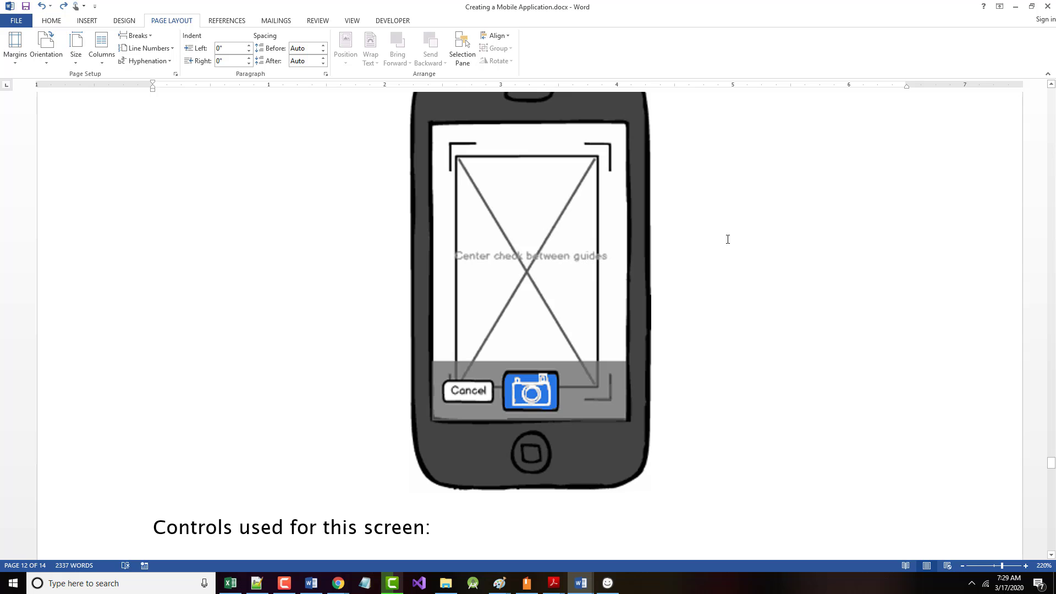
pyautogui.click(1015, 7)
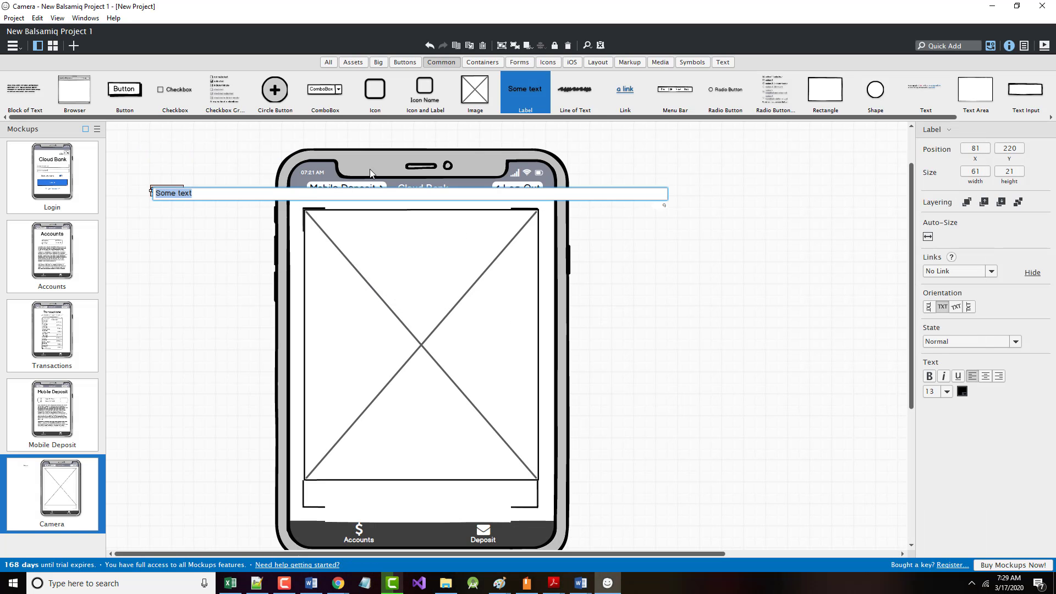
pyautogui.write('Center Check Between')
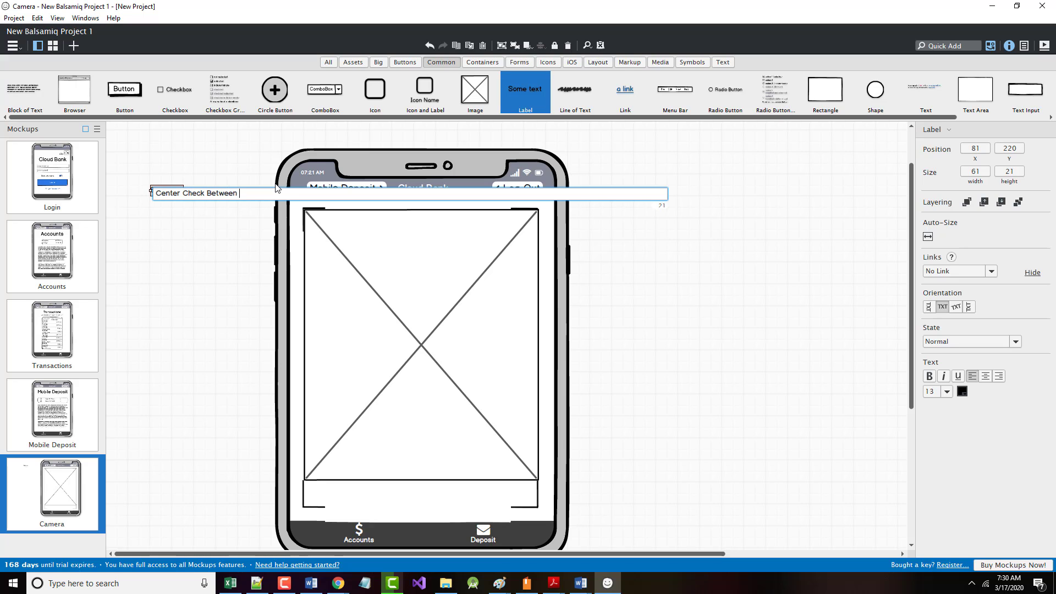
pyautogui.write('Guides')
pyautogui.press('Return')
# Step: Set the "Center Check Between Guides" label's font size to 24 and center it over the image placeholder
pyautogui.moveTo(181, 191); pyautogui.dragTo(402, 346)
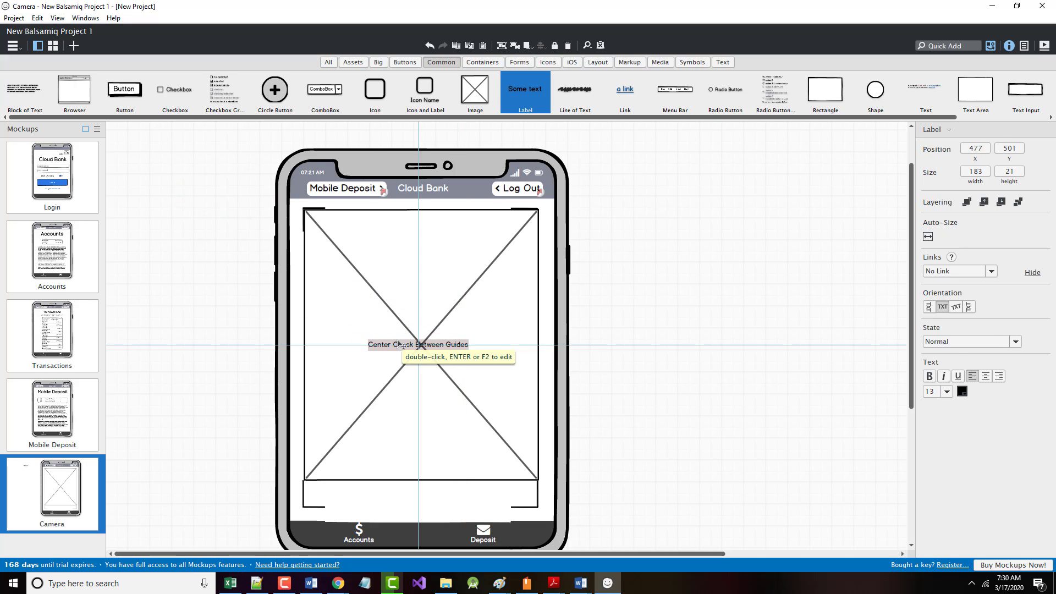
pyautogui.click(948, 392)
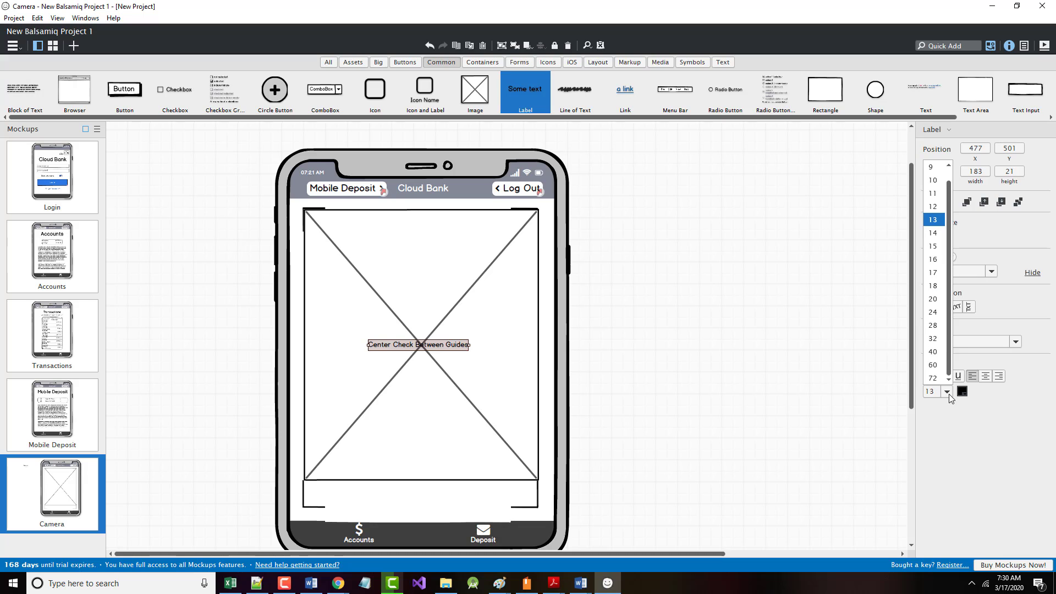
pyautogui.click(933, 312)
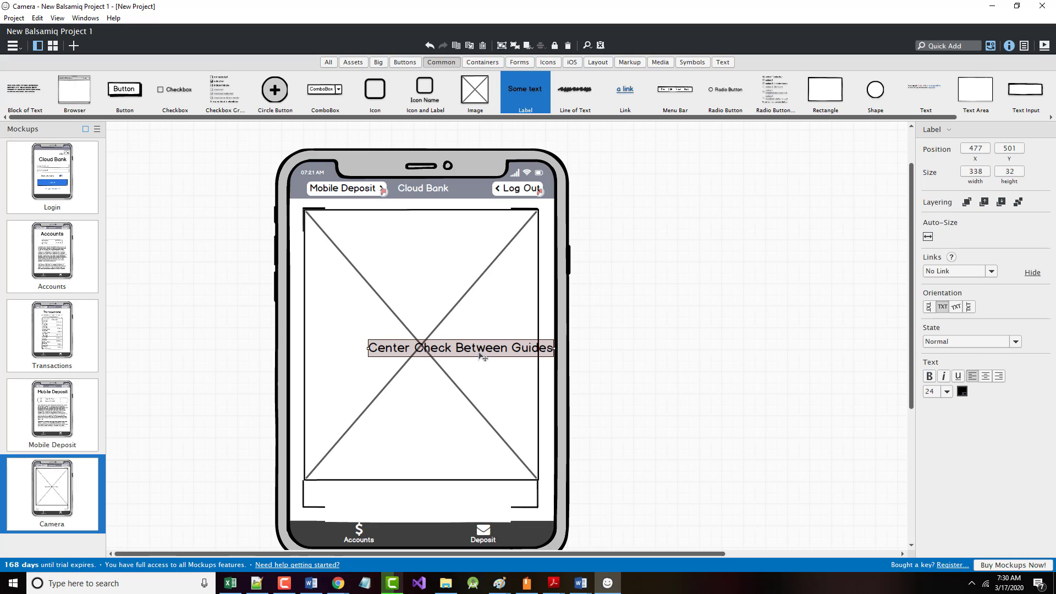
pyautogui.moveTo(481, 356); pyautogui.dragTo(446, 347)
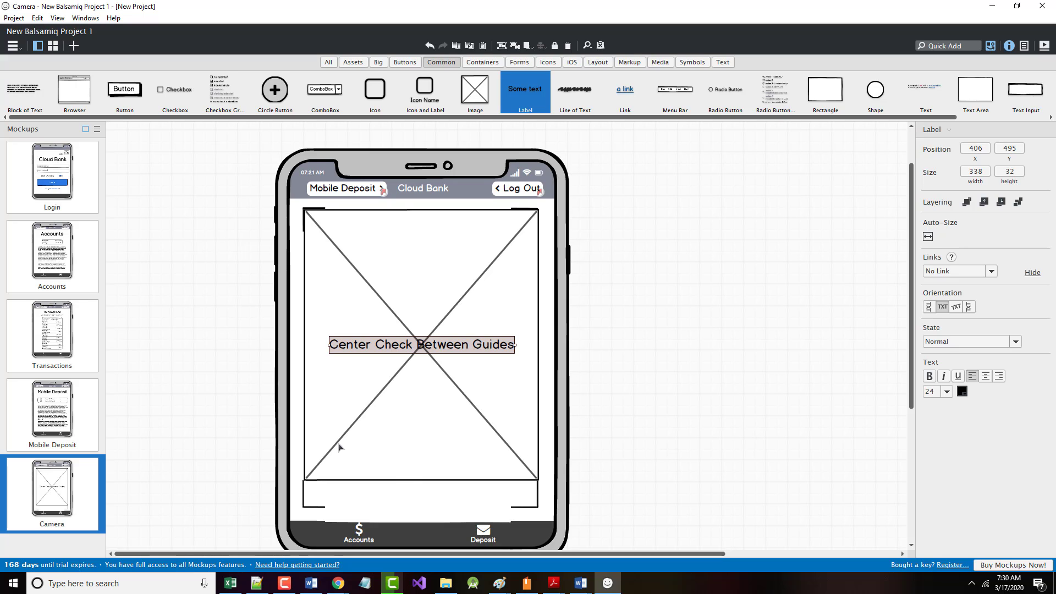
# Step: Add a second label beside the phone with the text "Cancel"
pyautogui.moveTo(522, 88); pyautogui.dragTo(148, 159)
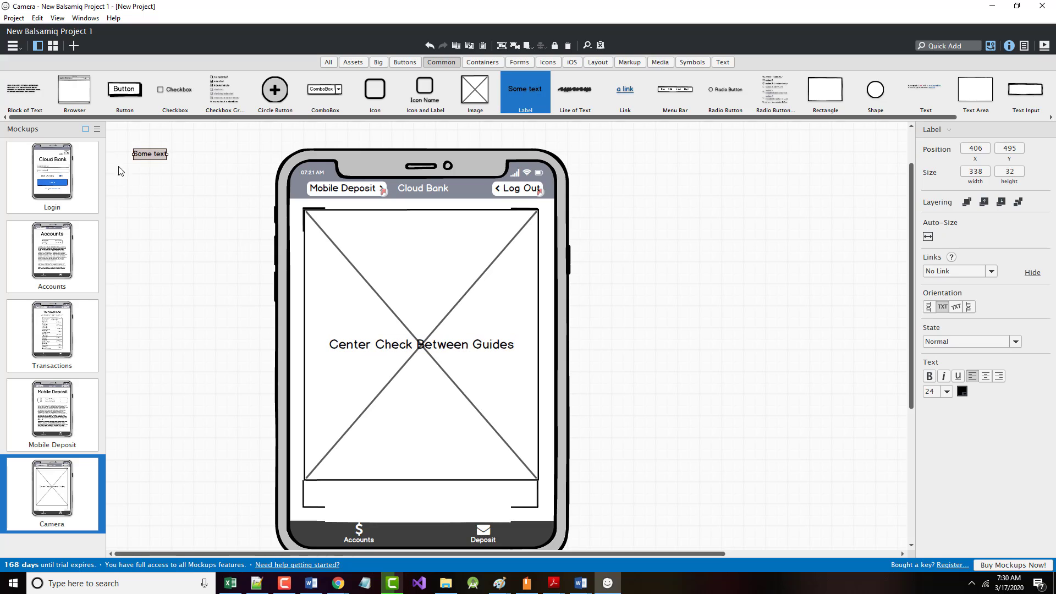
pyautogui.doubleClick(157, 157)
pyautogui.write('Can')
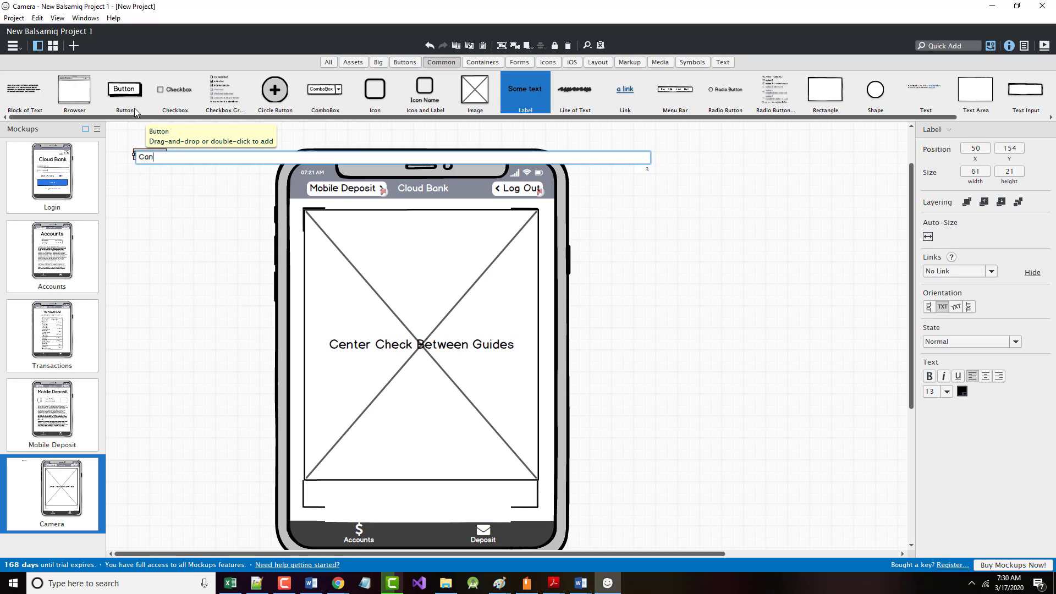
pyautogui.write('cel')
pyautogui.press('Return')
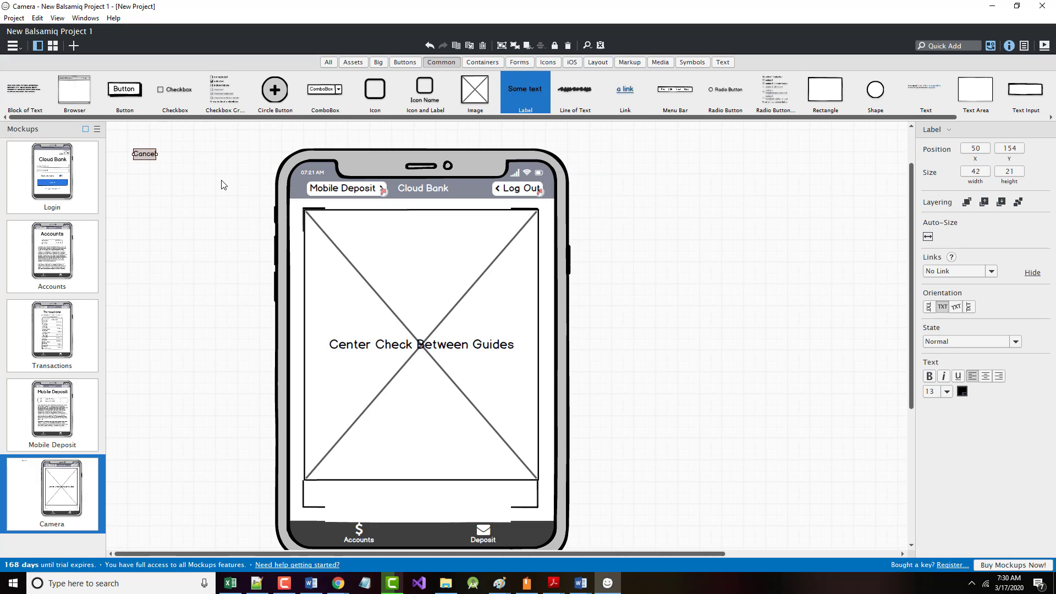
# Step: Set the Cancel label's font size to 28 and move it below the image placeholder
pyautogui.click(944, 392)
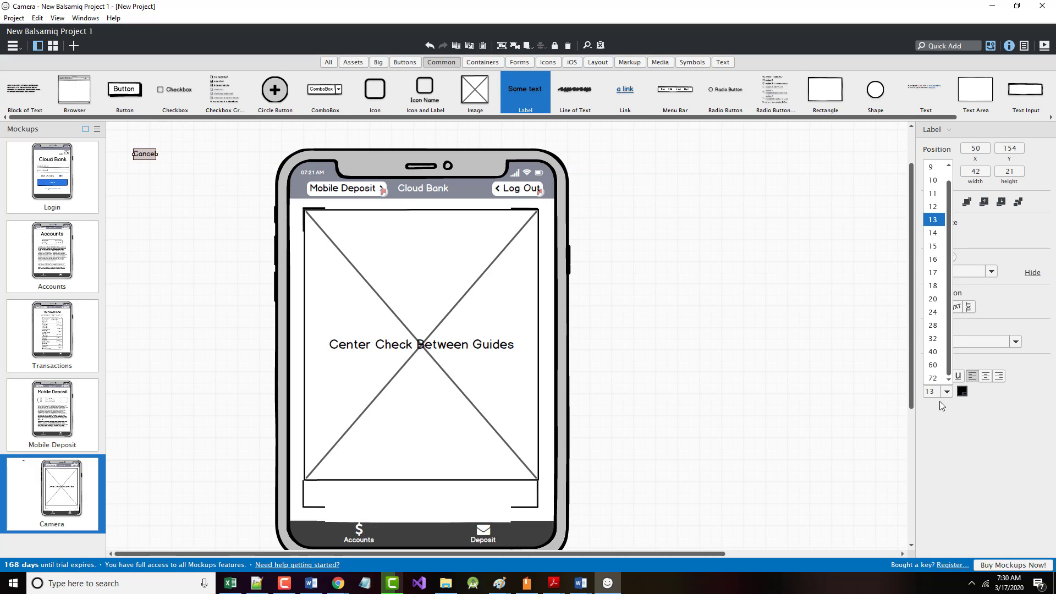
pyautogui.click(938, 326)
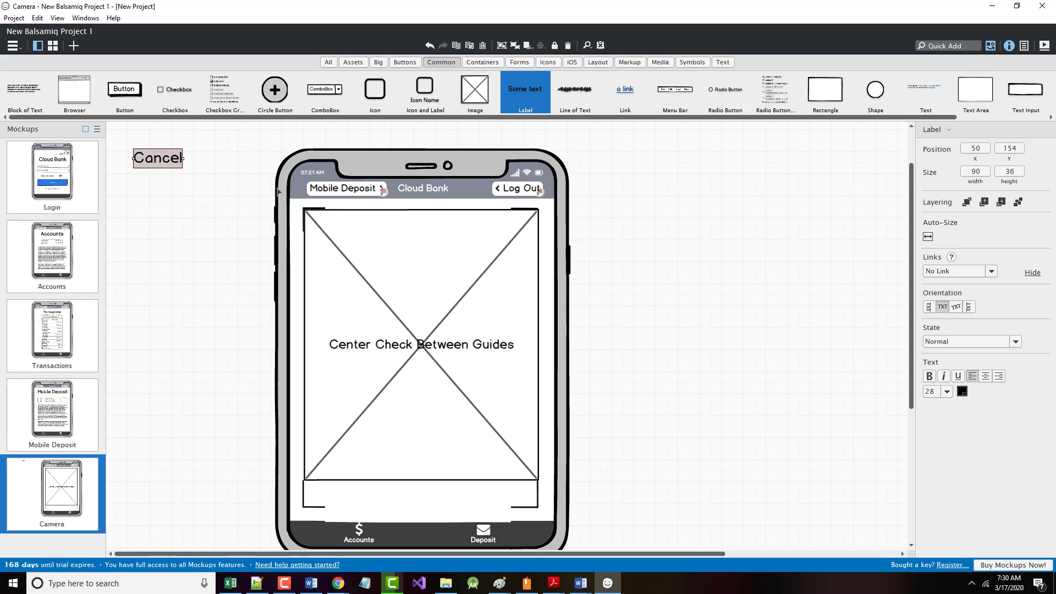
pyautogui.moveTo(149, 159); pyautogui.dragTo(216, 271)
pyautogui.moveTo(236, 305); pyautogui.dragTo(367, 499)
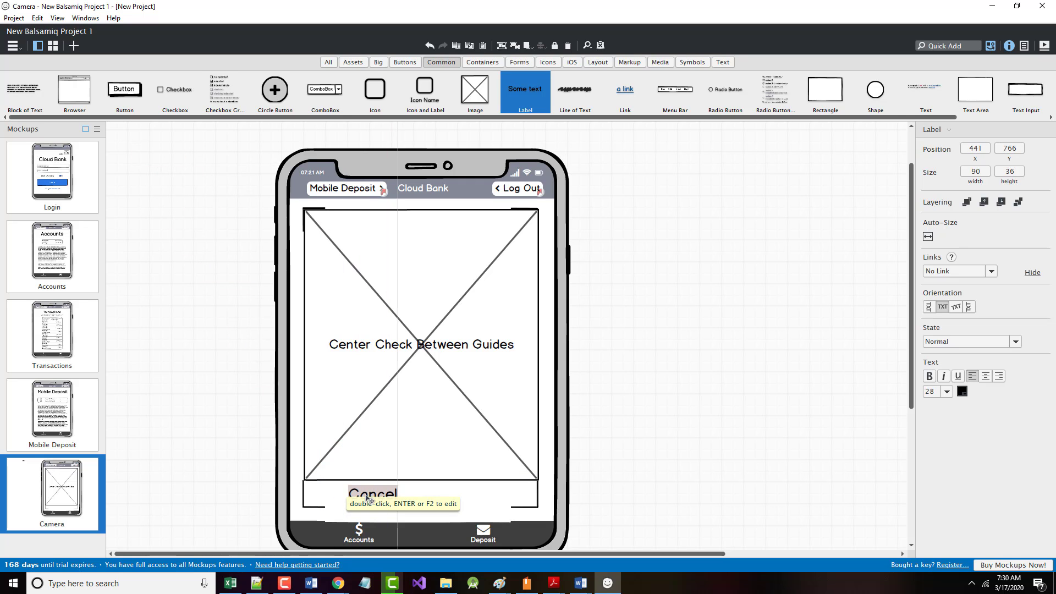
pyautogui.click(185, 409)
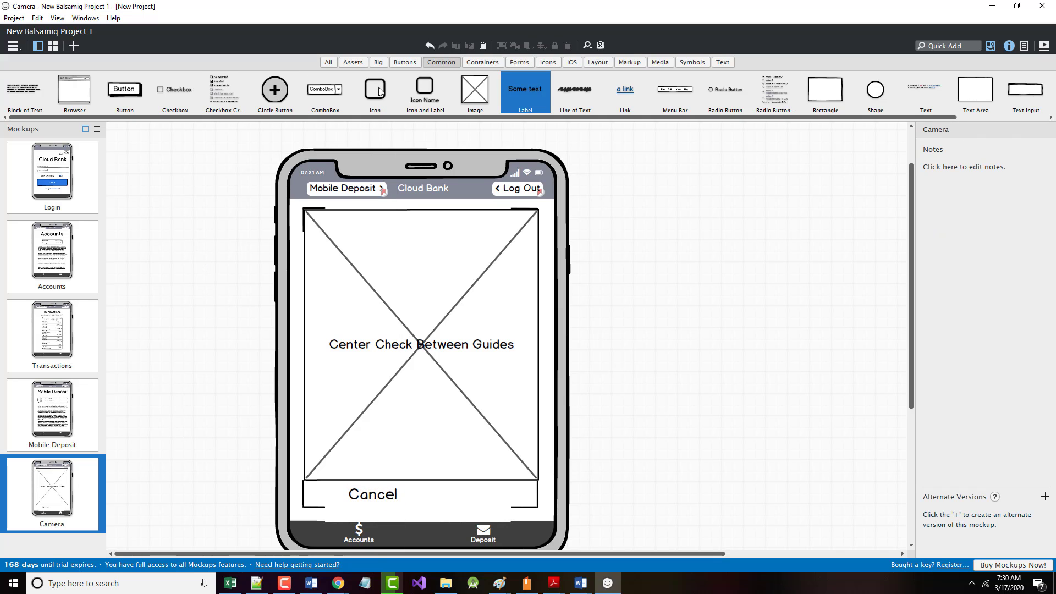
# Step: Add an Icon control beside the phone and assign it the solid camera icon
pyautogui.moveTo(379, 91); pyautogui.dragTo(184, 219)
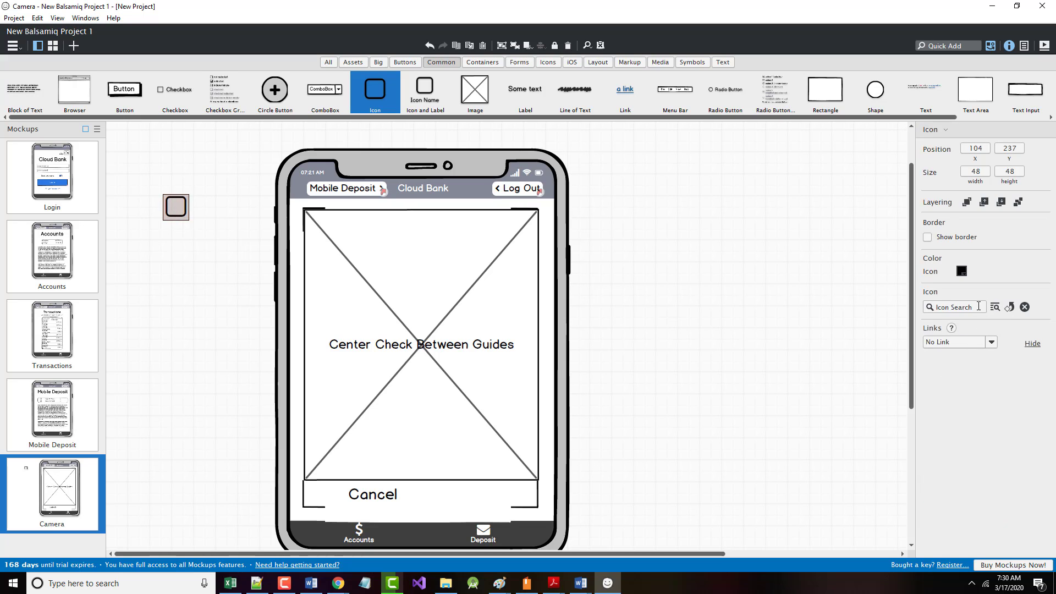
pyautogui.click(968, 309)
pyautogui.write('camer')
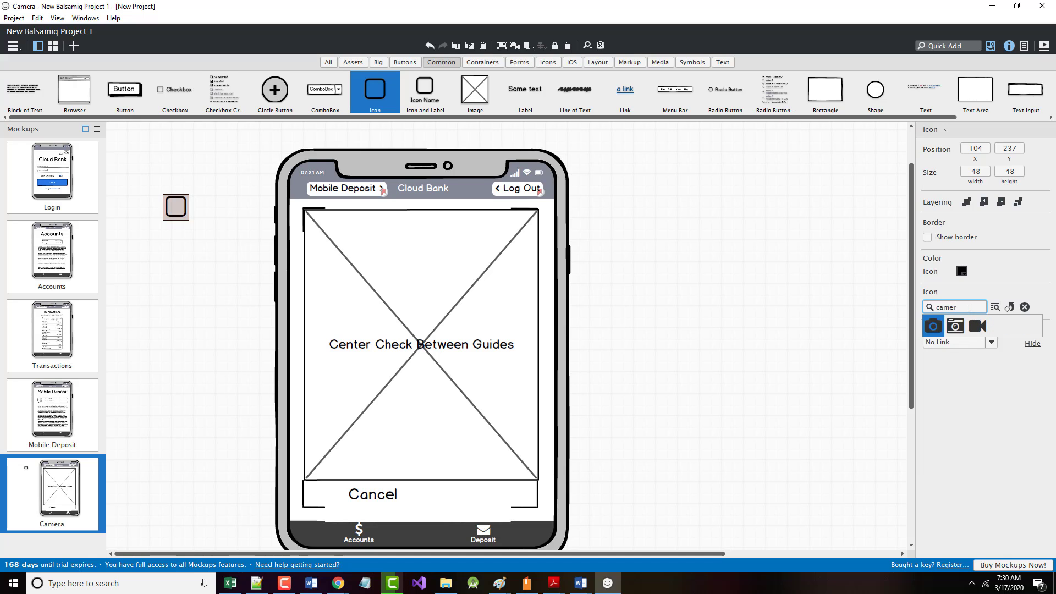
pyautogui.write('a')
pyautogui.press('Return')
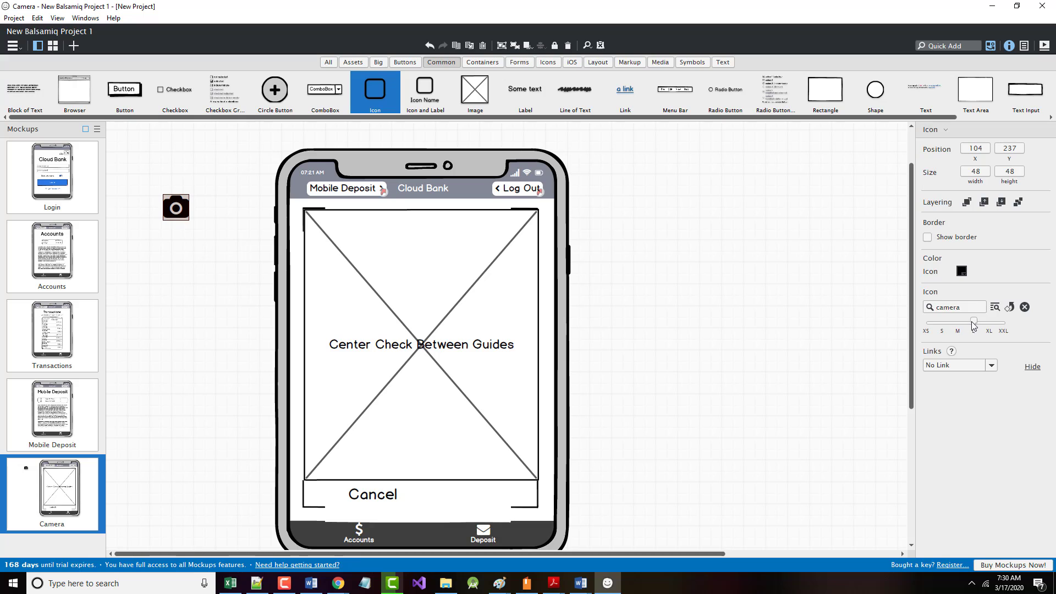
# Step: Enlarge the camera icon to XL, place it below the image placeholder, and align the Cancel label closely beside it
pyautogui.moveTo(974, 325); pyautogui.dragTo(989, 323)
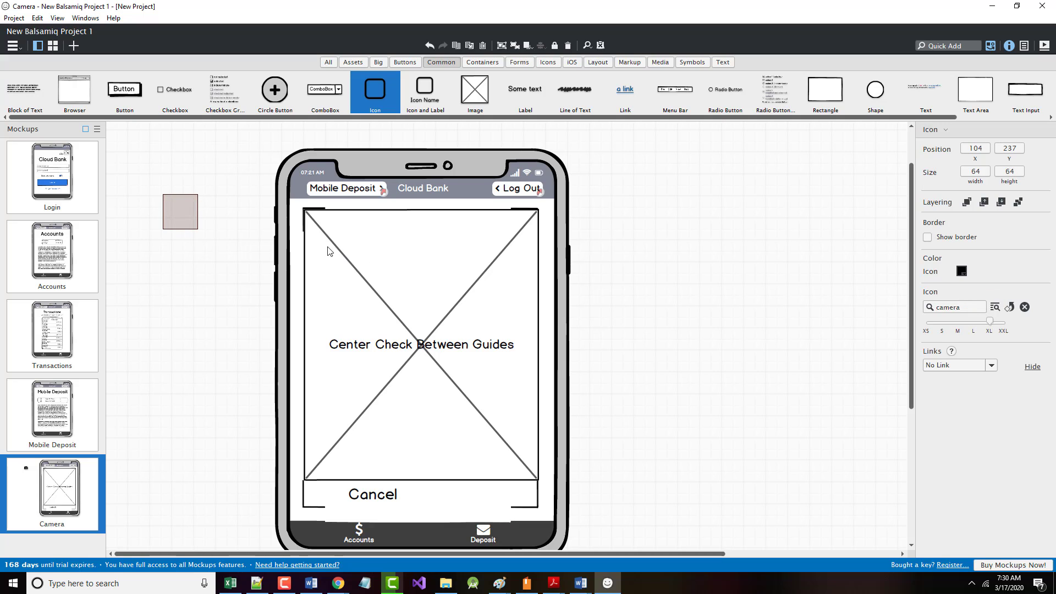
pyautogui.moveTo(186, 214); pyautogui.dragTo(456, 502)
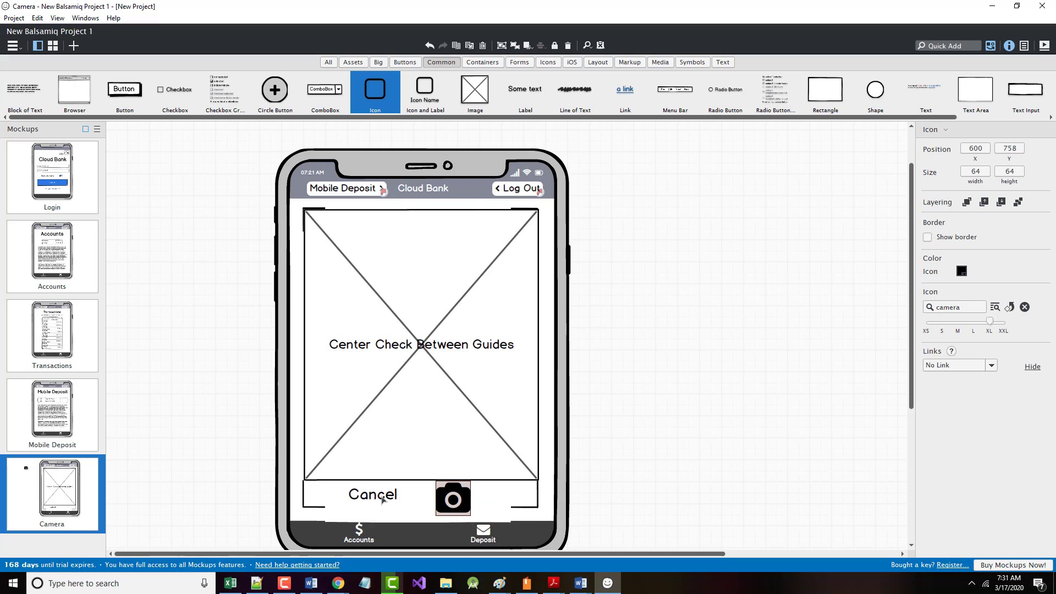
pyautogui.moveTo(382, 499); pyautogui.dragTo(400, 504)
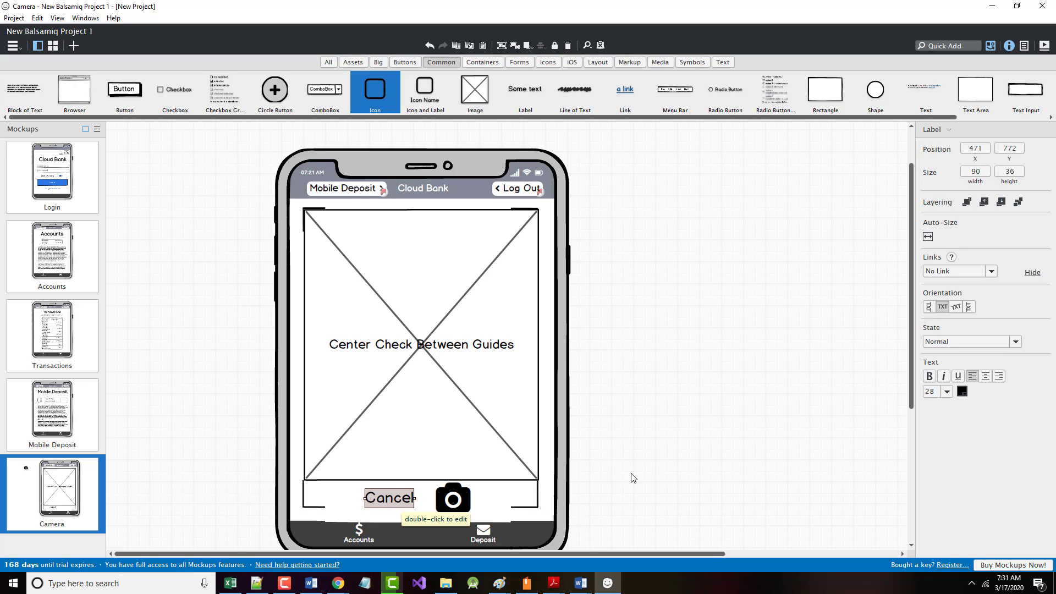
pyautogui.click(724, 523)
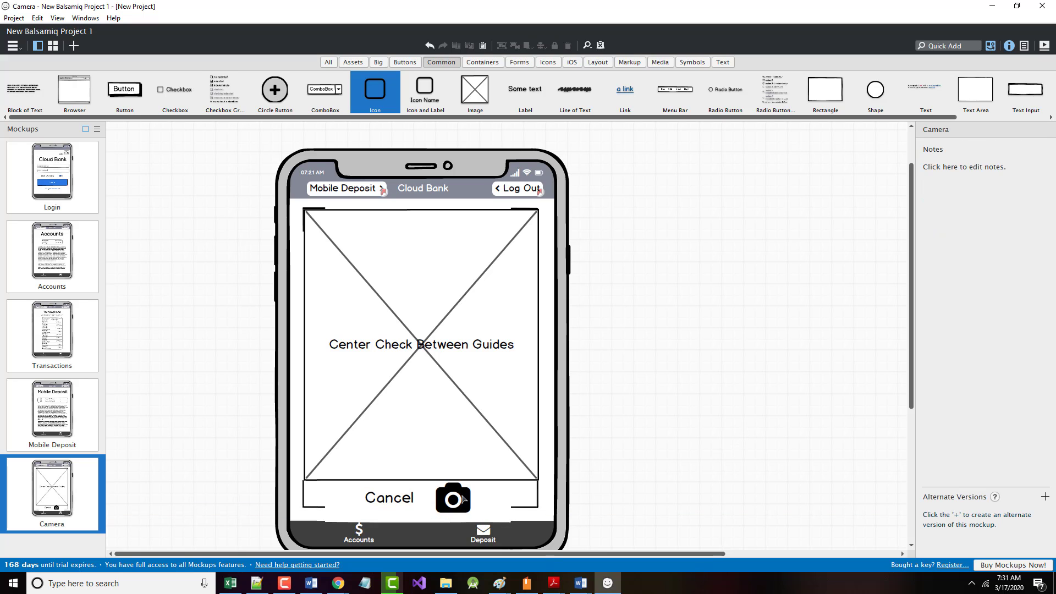
# Step: Set the camera icon's color to gray1 (333333)
pyautogui.click(468, 512)
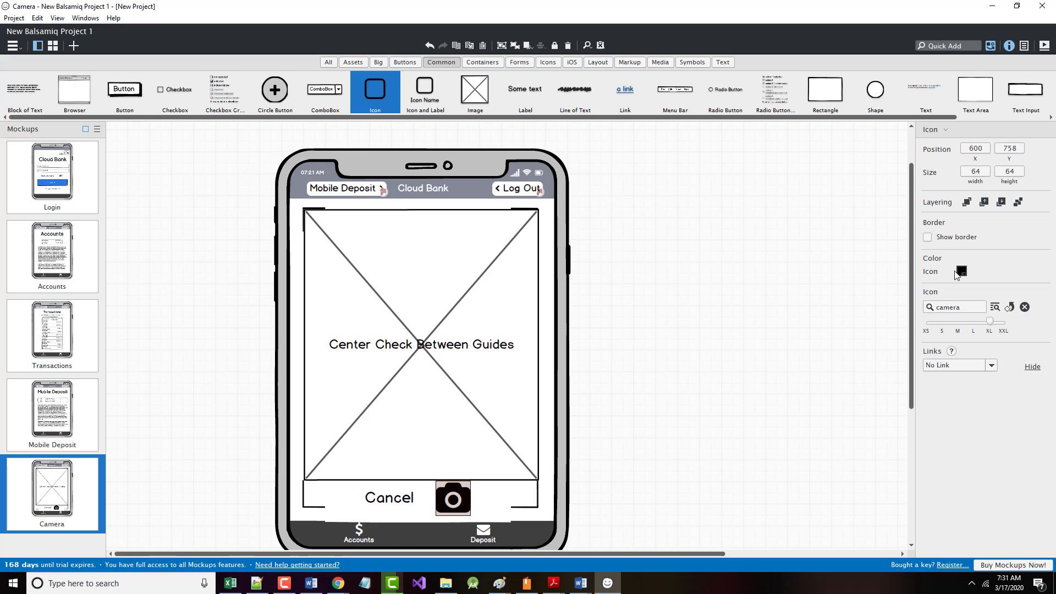
pyautogui.click(961, 272)
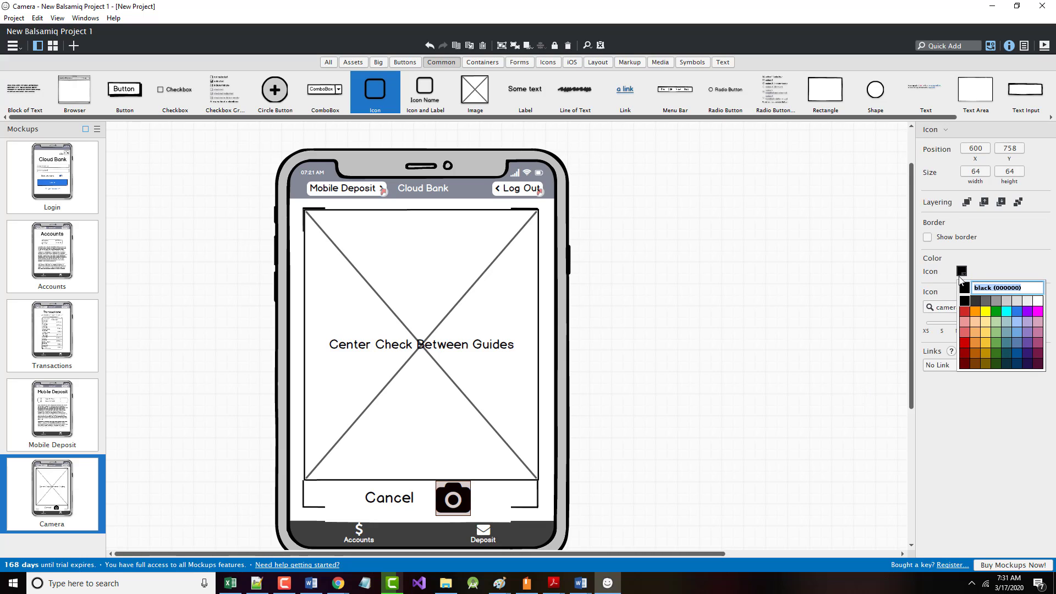
pyautogui.click(974, 302)
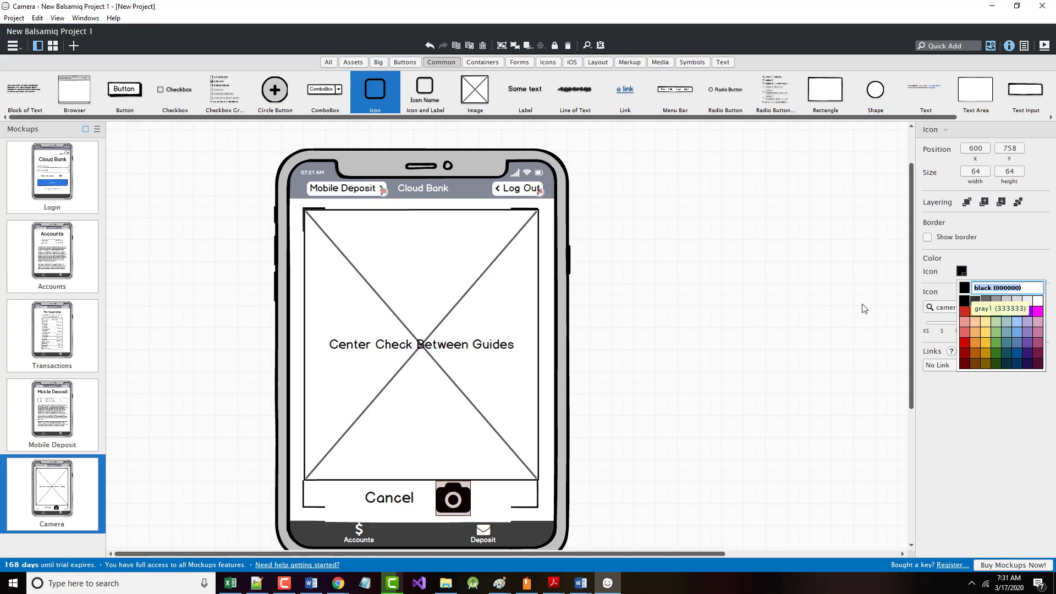
pyautogui.click(792, 301)
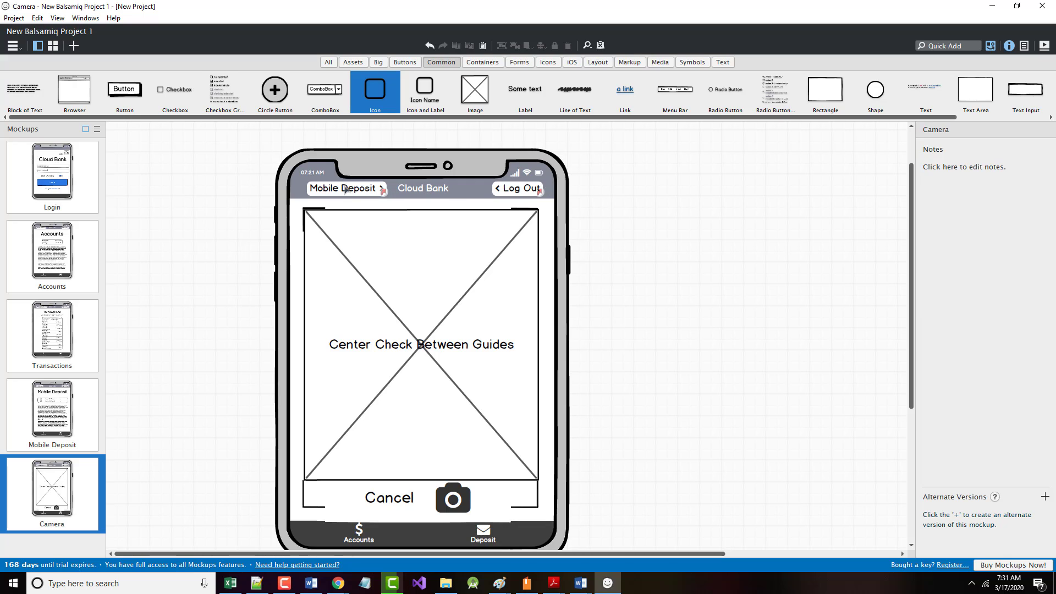
# Step: Make the Mobile Deposit pointy button in the header point left
pyautogui.click(384, 190)
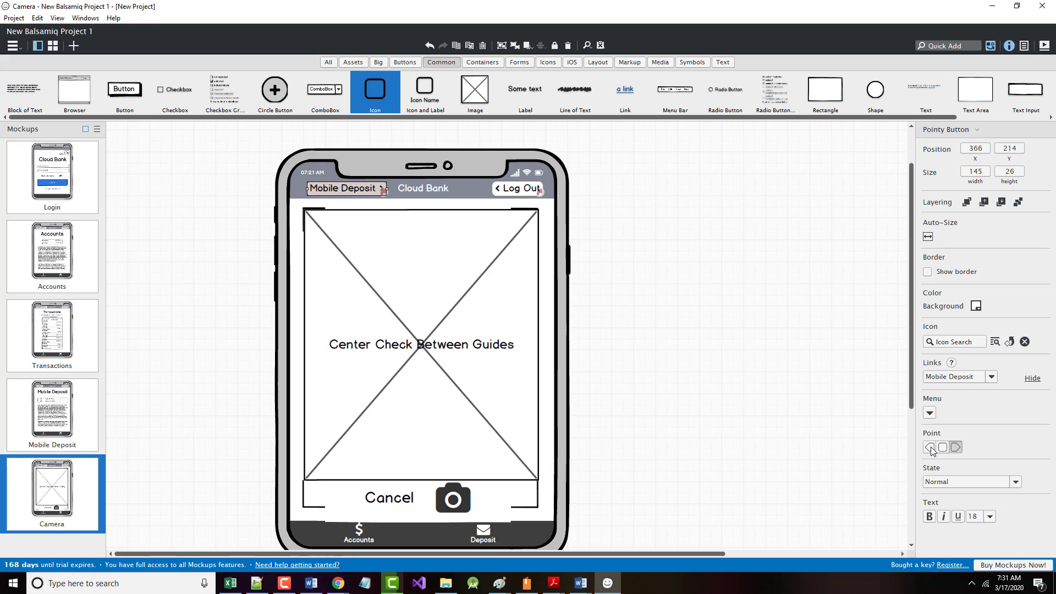
pyautogui.click(929, 447)
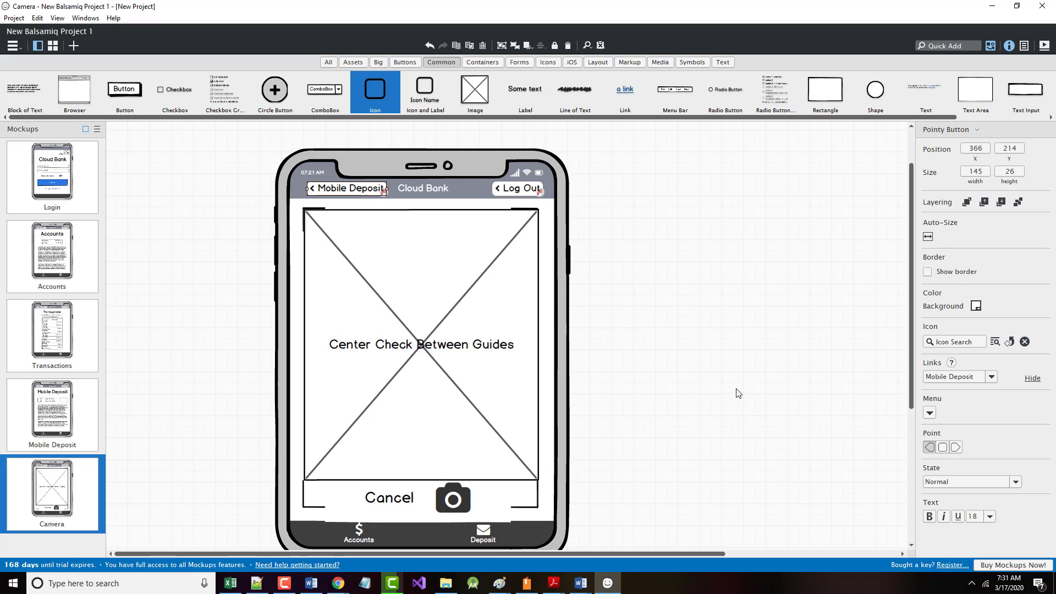
pyautogui.click(802, 489)
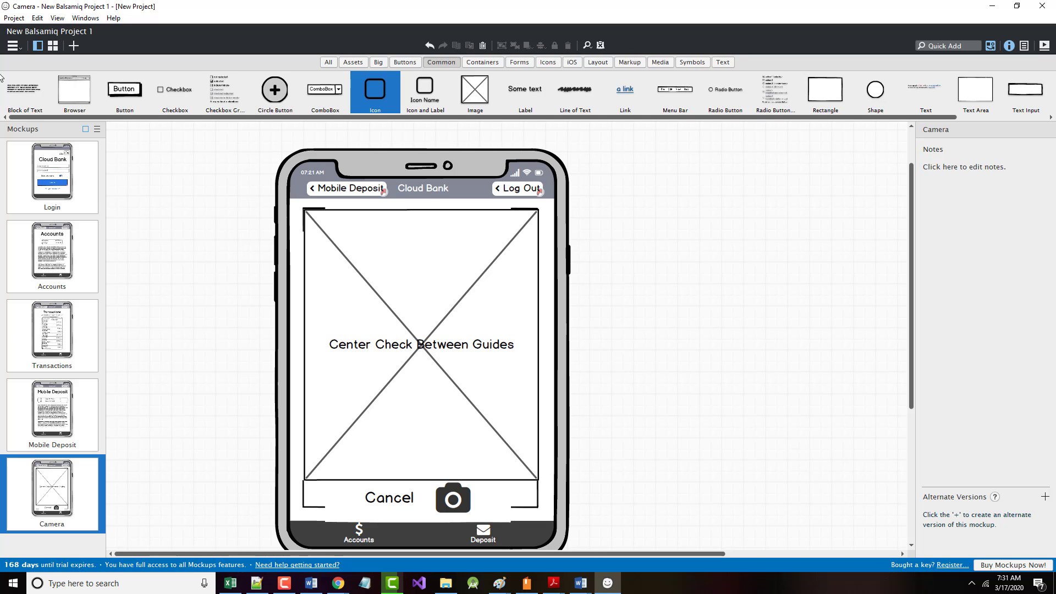
# Step: Save the project to the Desktop as MobileApp.bmpr
pyautogui.click(13, 19)
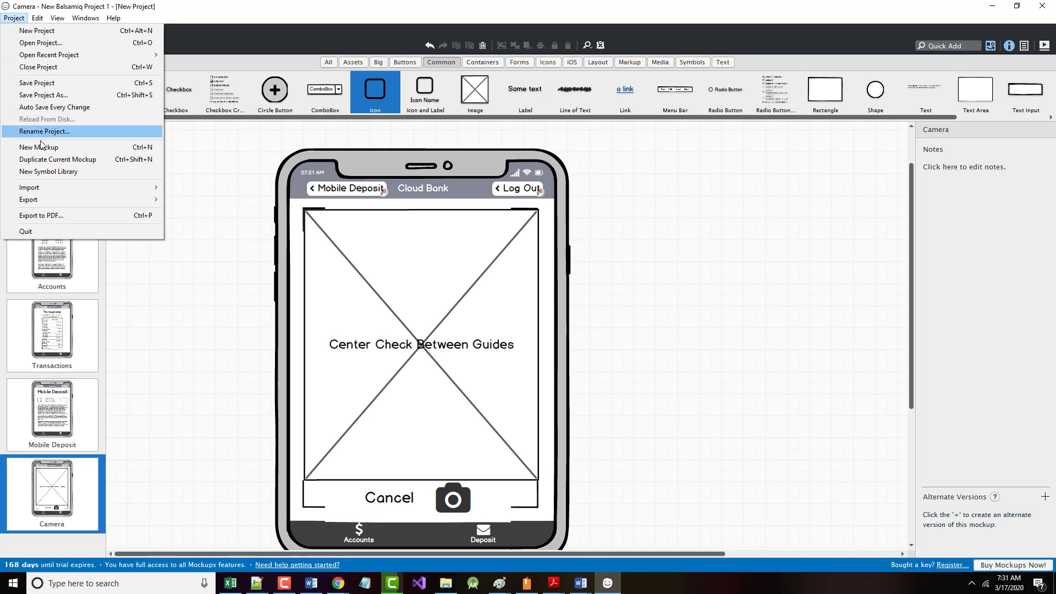
pyautogui.click(37, 83)
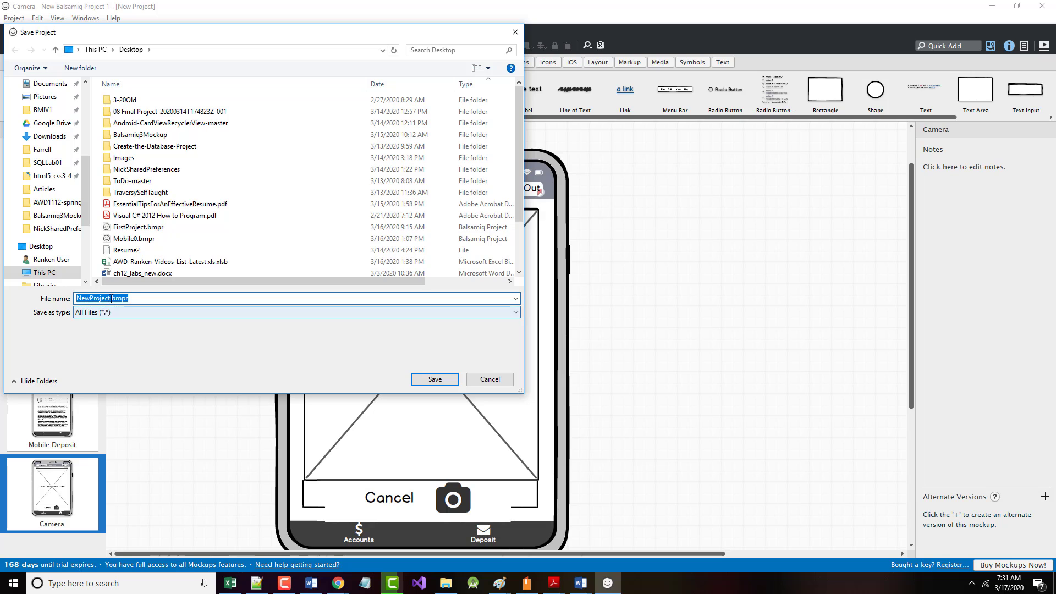
pyautogui.click(112, 297)
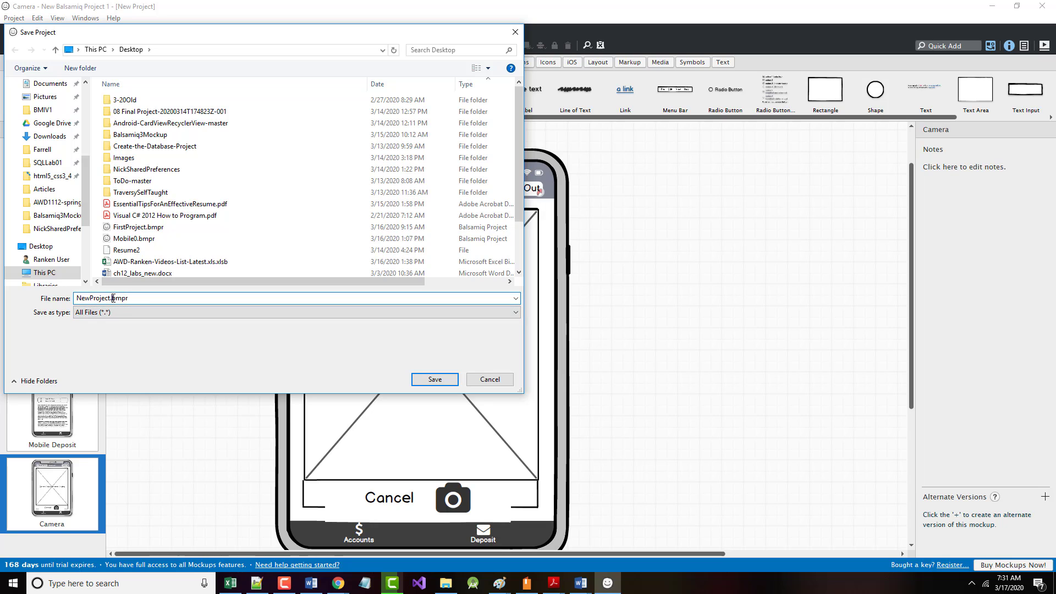
pyautogui.moveTo(111, 297); pyautogui.dragTo(15, 295)
pyautogui.write('MobileApp')
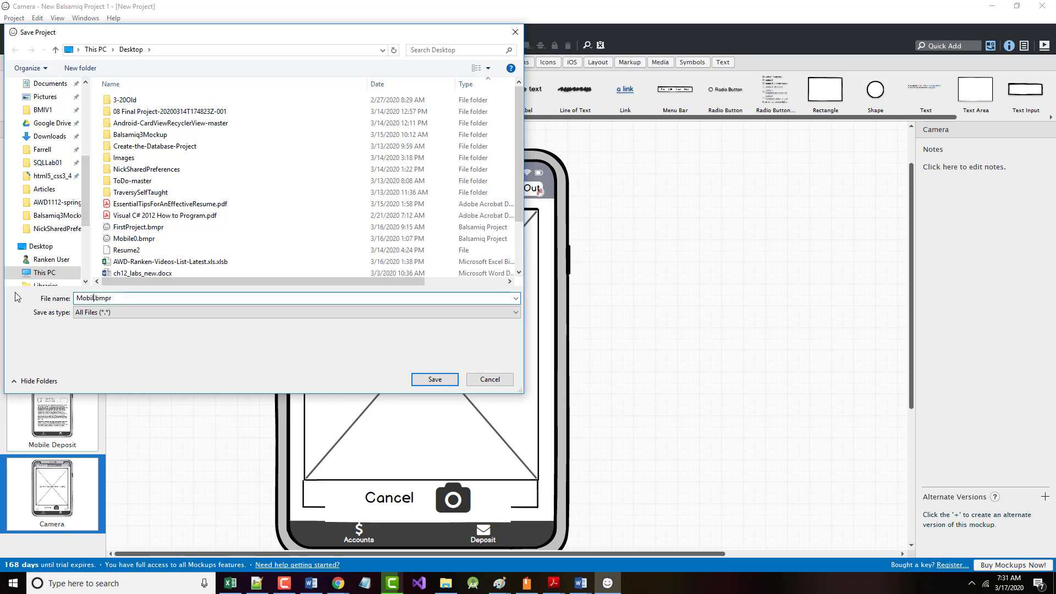
pyautogui.press('Return')
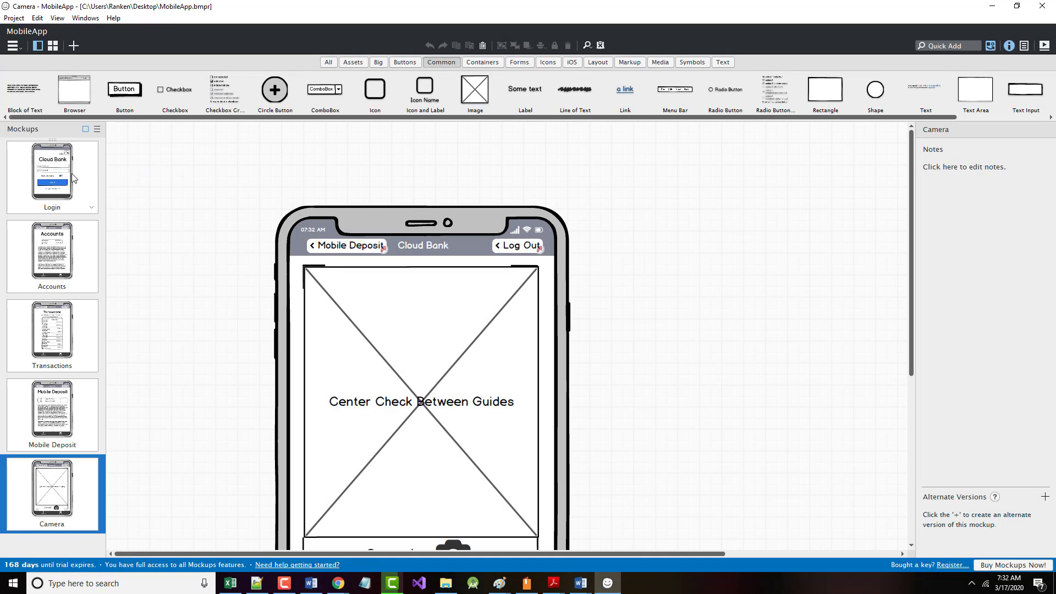
# Step: Present the prototype full screen from Login and follow the links through Accounts, Transactions and Mobile Deposit to Camera, then back to Mobile Deposit
pyautogui.click(71, 173)
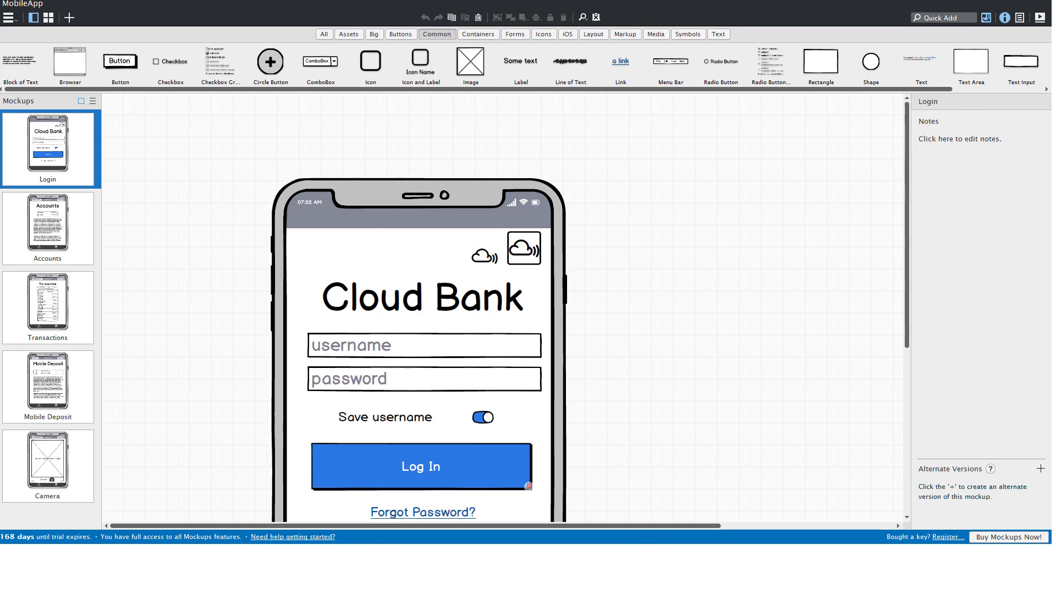
pyautogui.hotkey('ctrl', 'f')
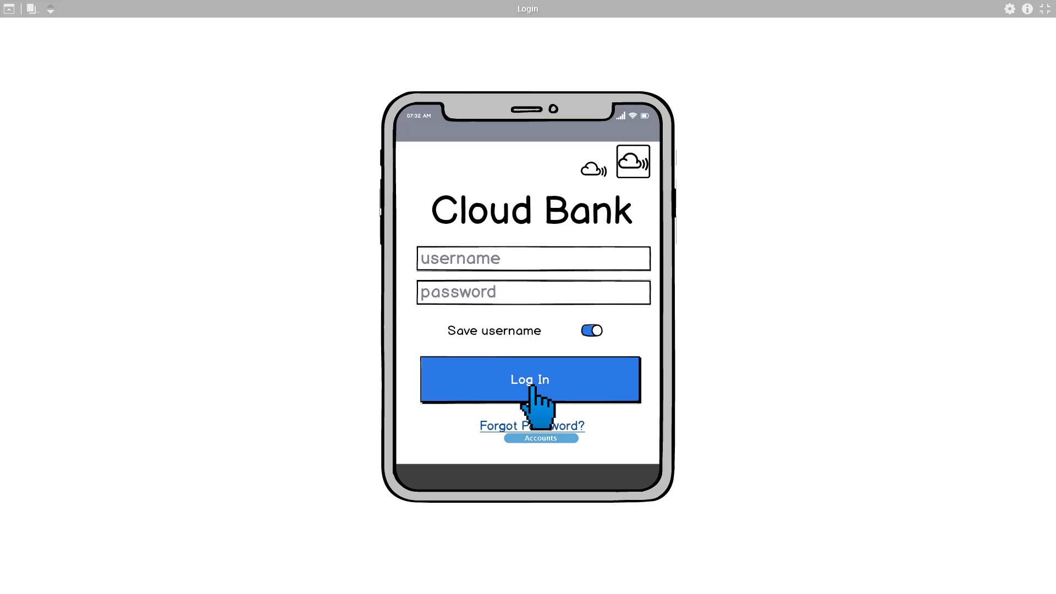
pyautogui.click(536, 407)
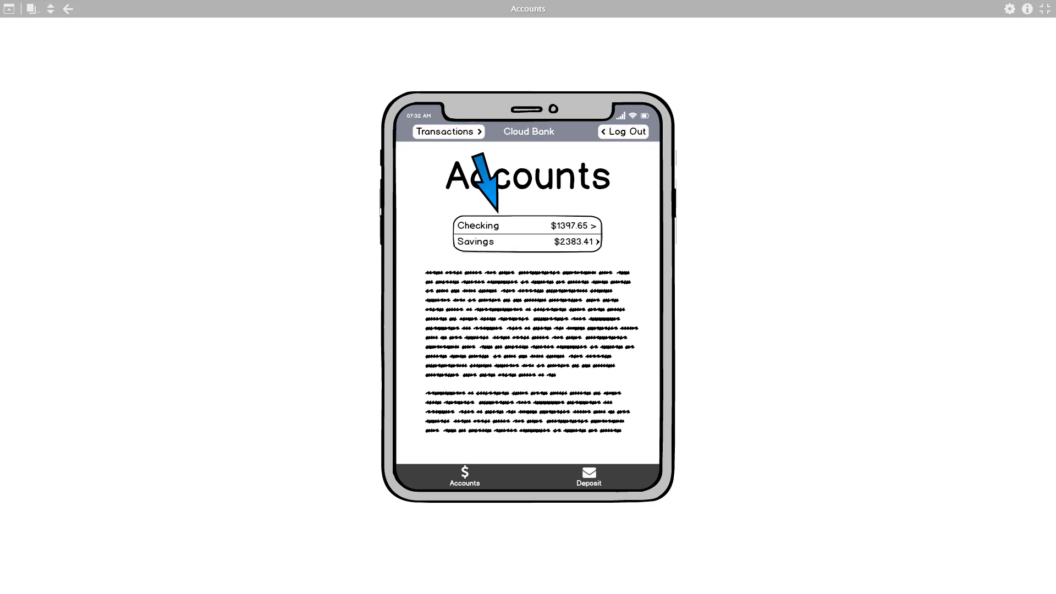
pyautogui.click(450, 132)
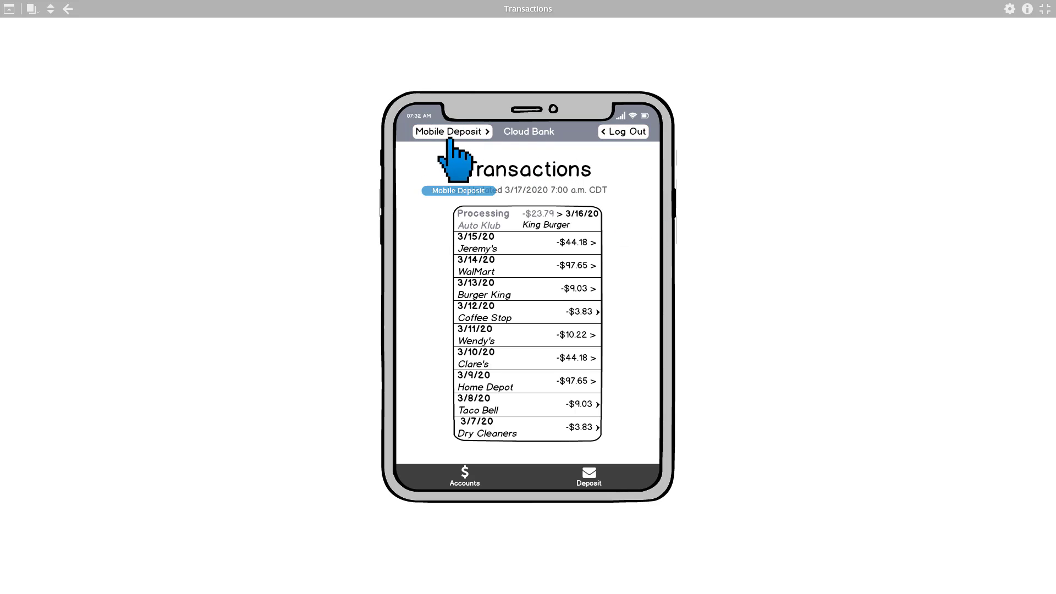
pyautogui.click(450, 132)
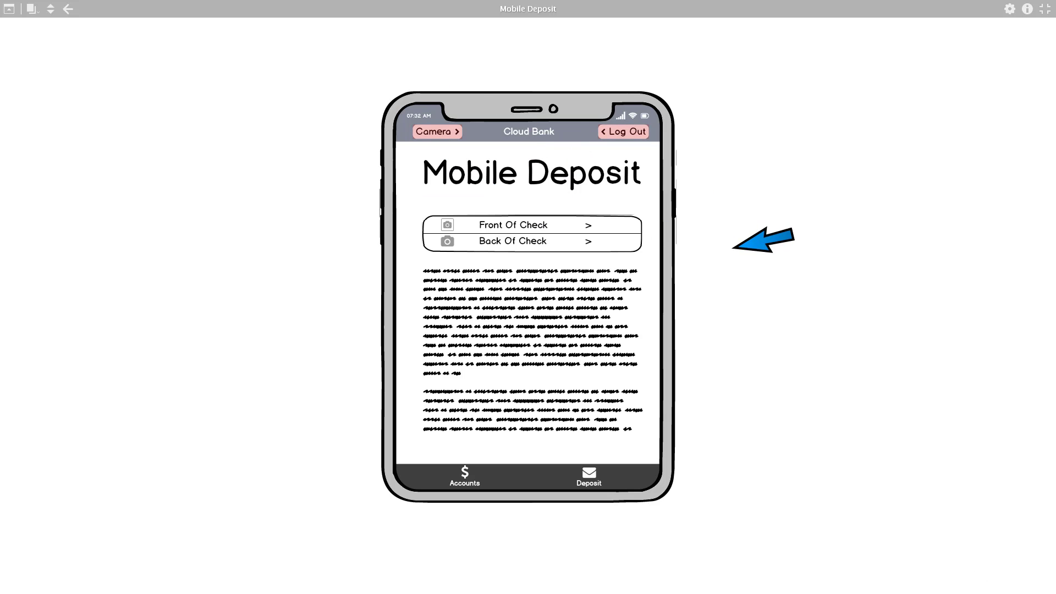
pyautogui.click(440, 135)
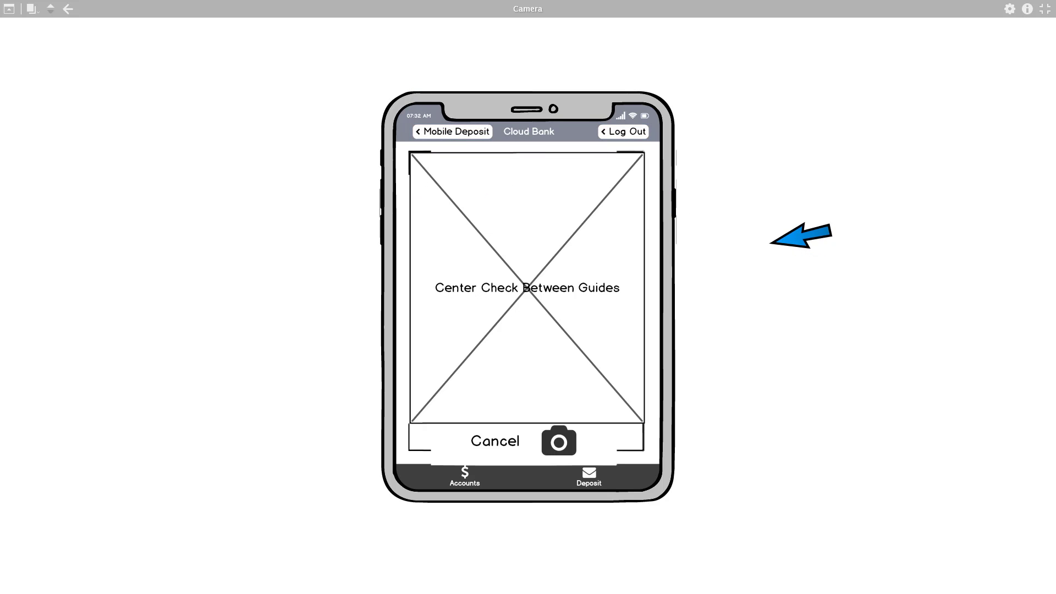
pyautogui.click(444, 133)
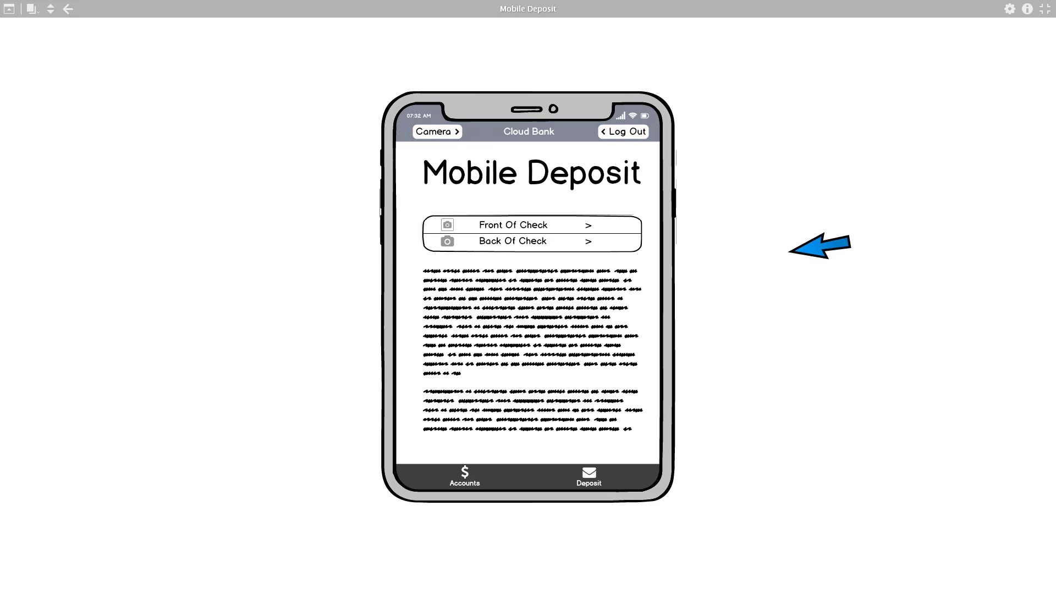
# Step: Test the Log Out links on the Mobile Deposit, Accounts and Transactions screens, logging back in between them
pyautogui.click(623, 132)
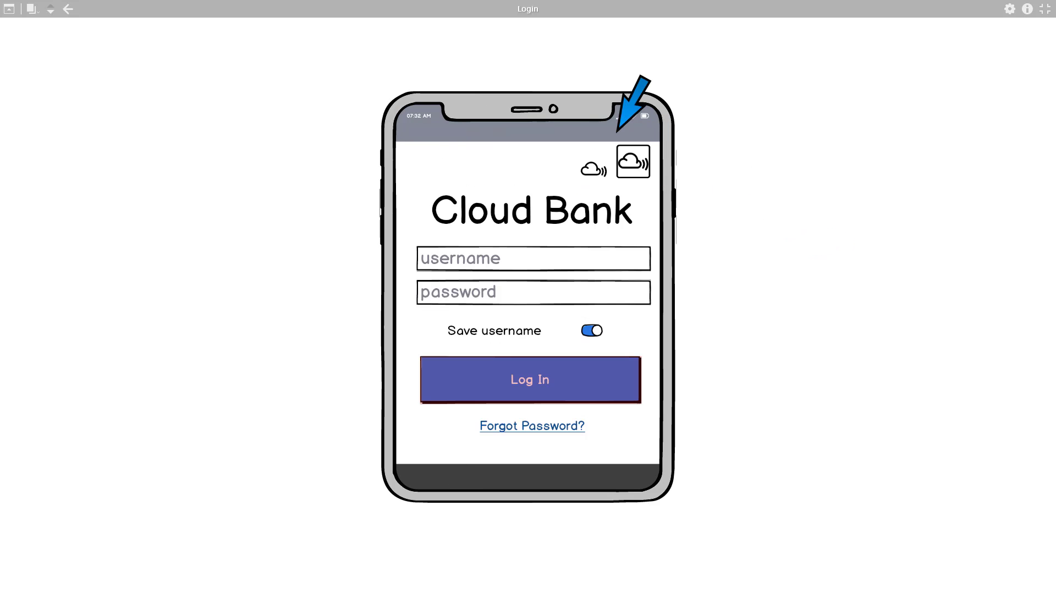
pyautogui.click(535, 386)
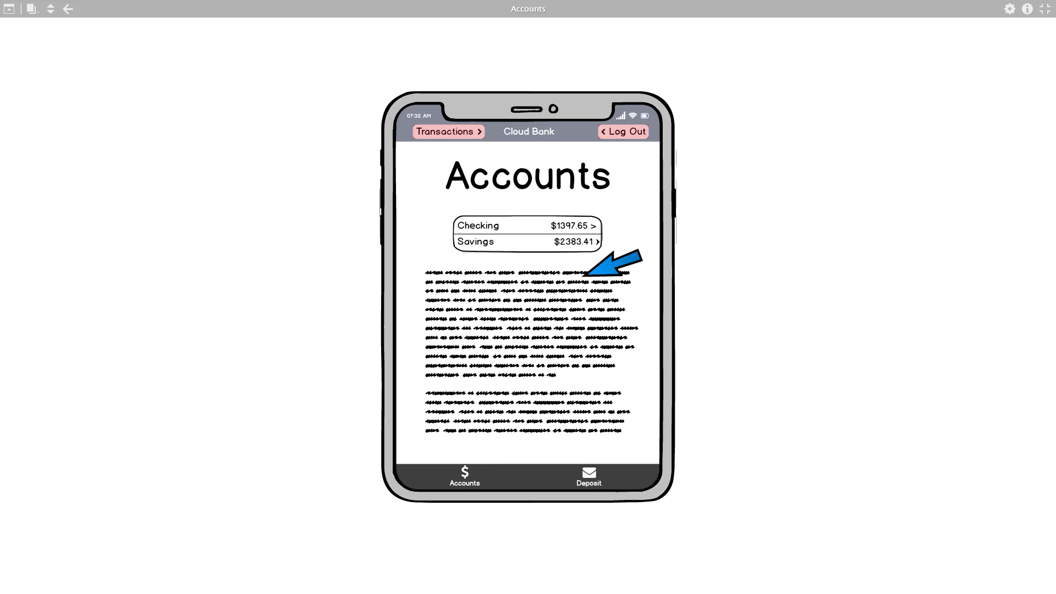
pyautogui.click(625, 135)
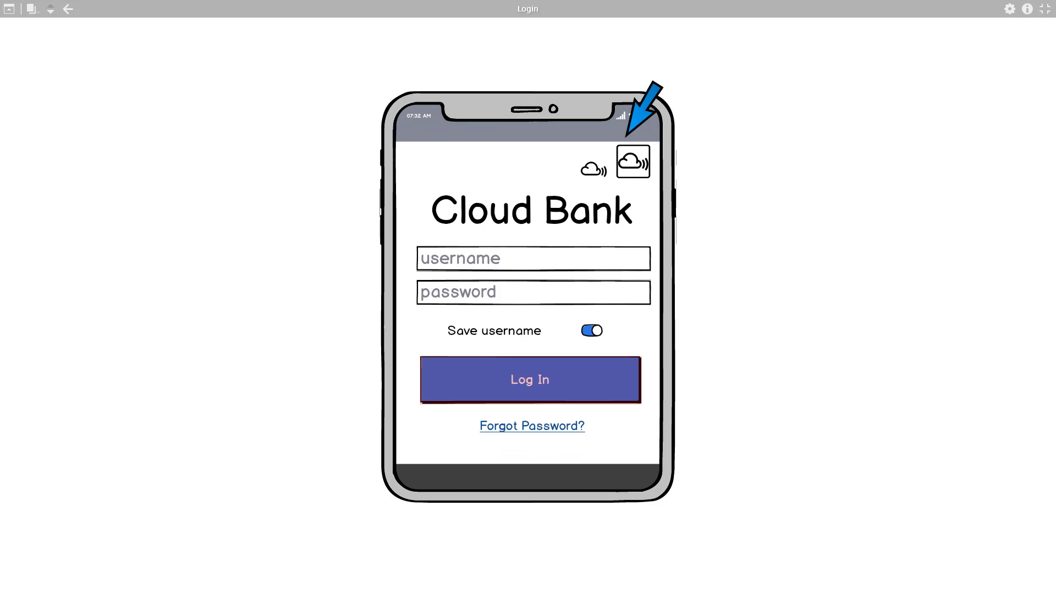
pyautogui.click(550, 387)
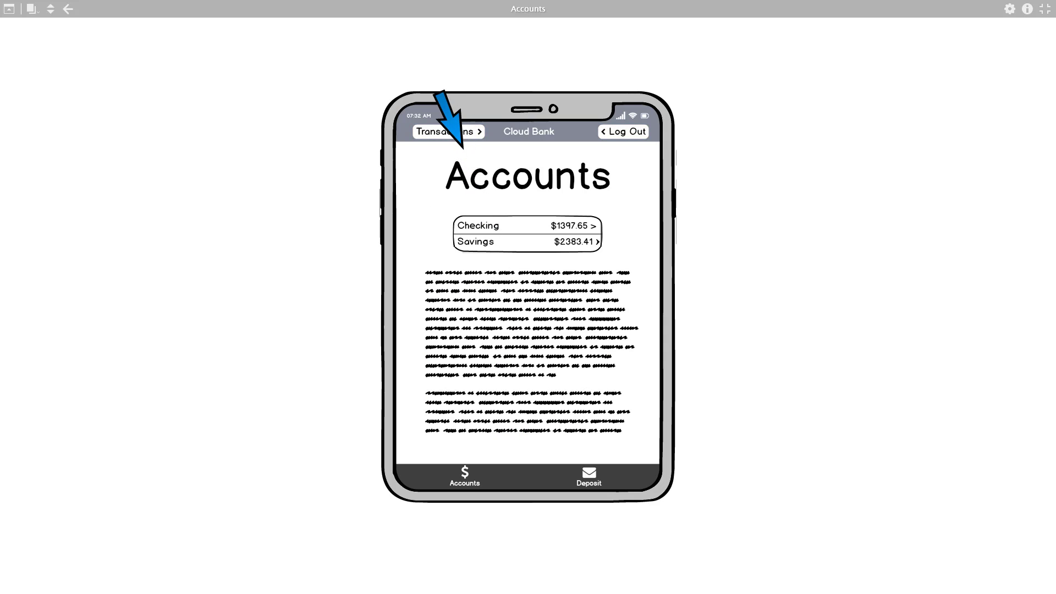
pyautogui.click(457, 137)
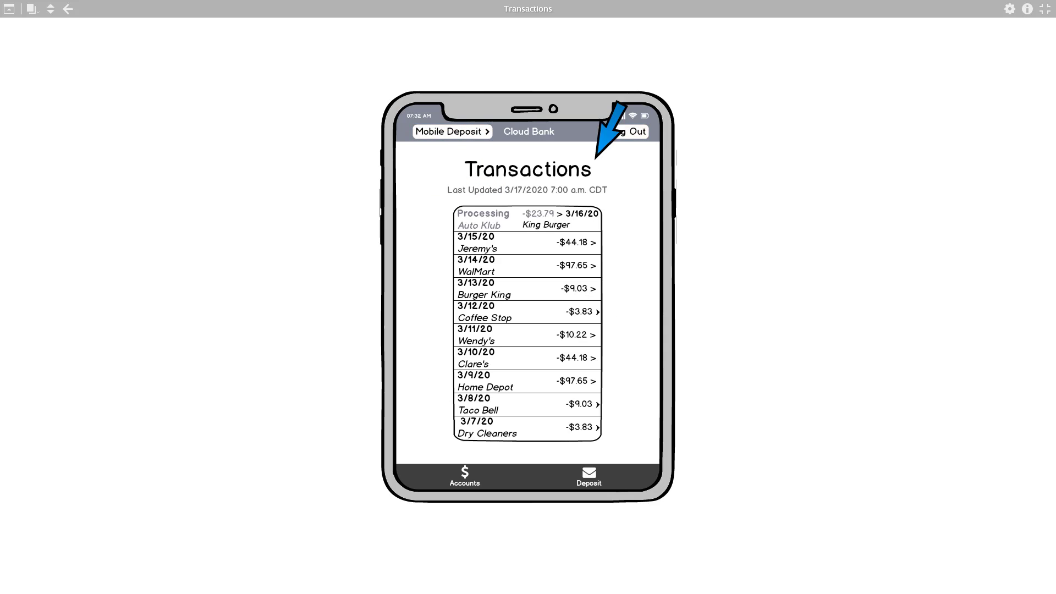
pyautogui.click(635, 134)
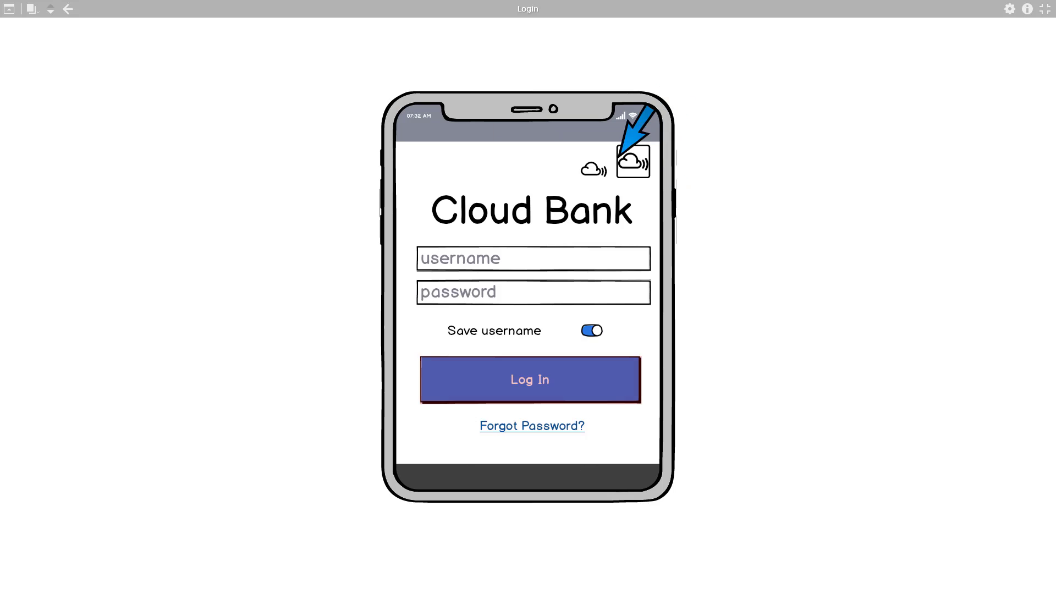
# Step: Log in again and test the Log Out links on the Mobile Deposit and Camera screens
pyautogui.click(535, 377)
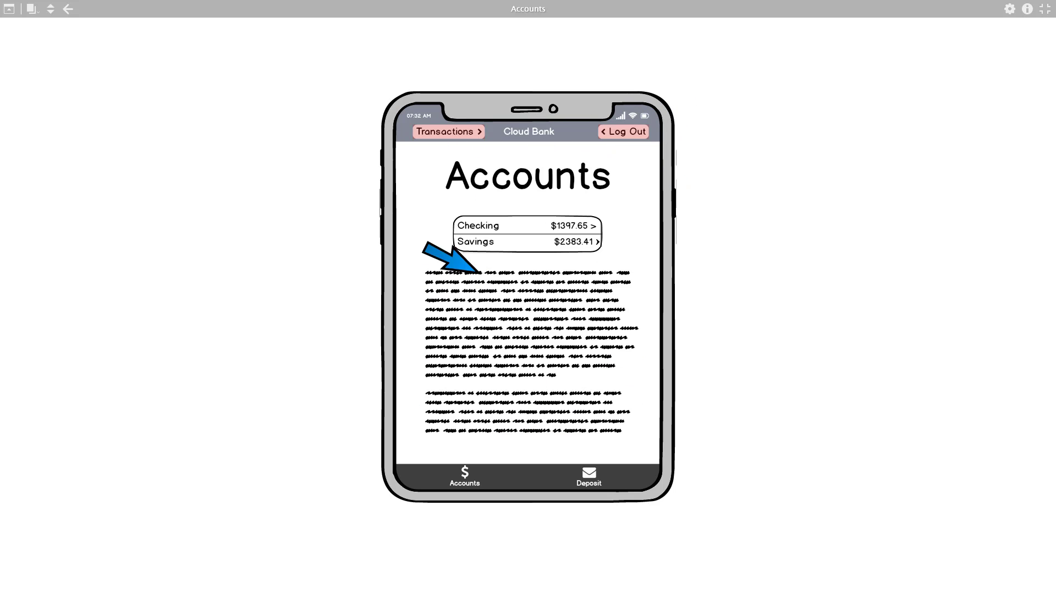
pyautogui.click(452, 134)
pyautogui.click(453, 133)
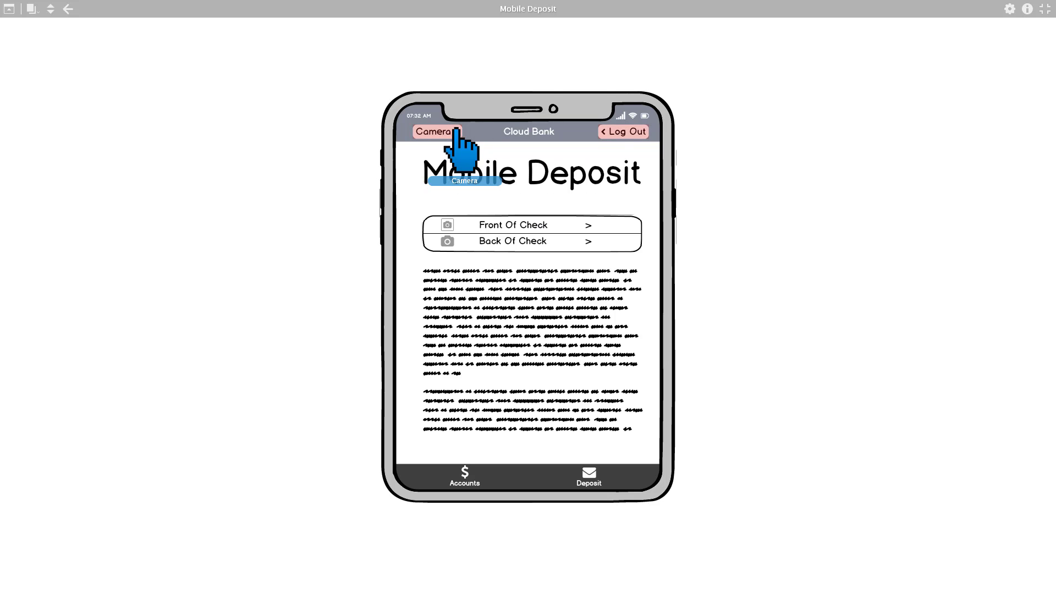
pyautogui.click(631, 132)
pyautogui.click(540, 375)
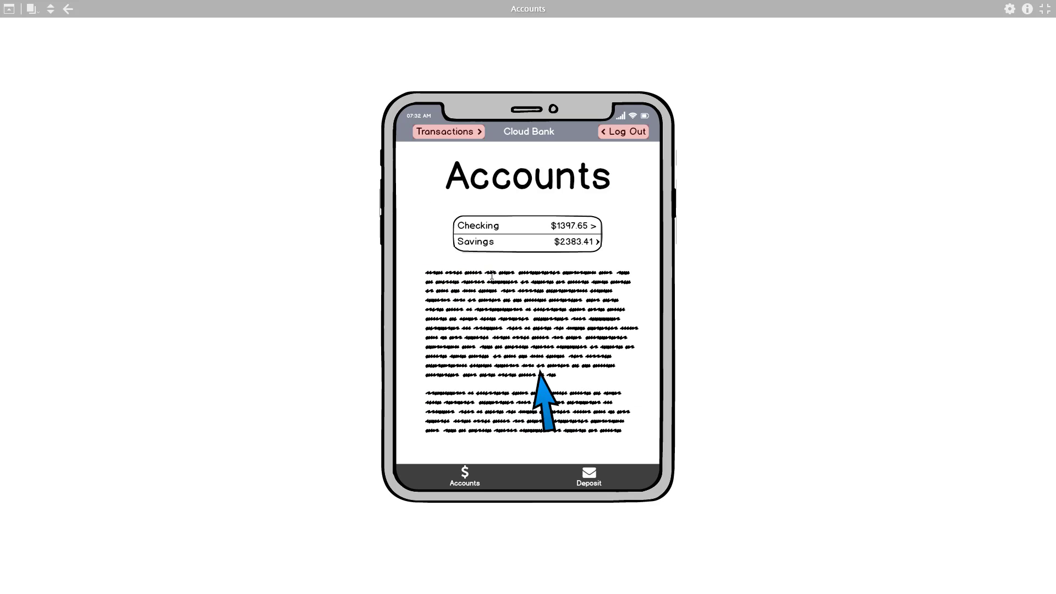
pyautogui.click(457, 133)
pyautogui.click(456, 134)
pyautogui.click(457, 134)
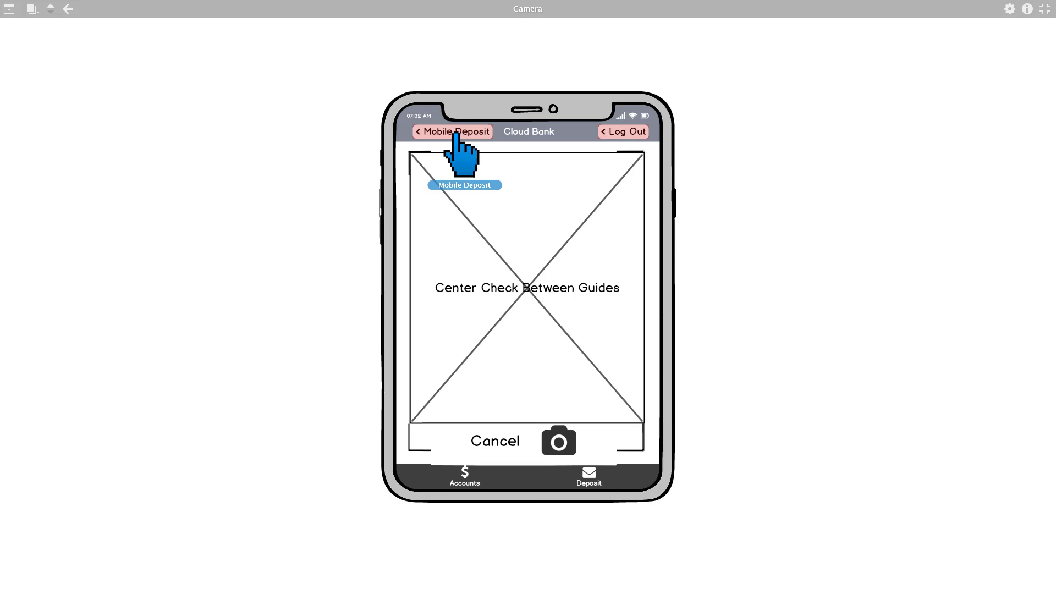
pyautogui.click(620, 134)
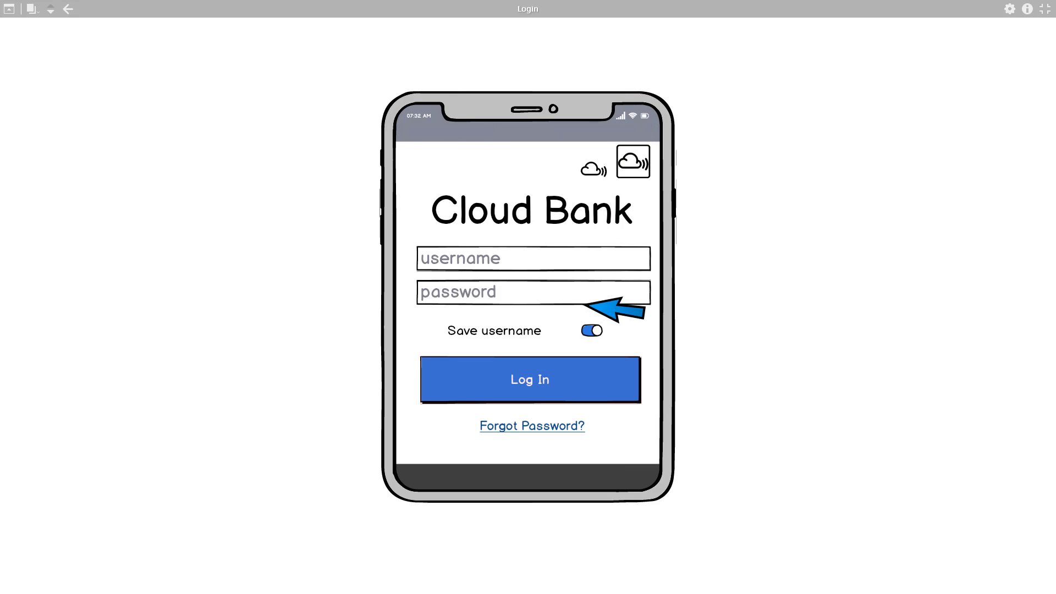
# Step: Run through the prototype from Login to Camera once more, return to Mobile Deposit, and exit the full-screen presentation
pyautogui.click(551, 372)
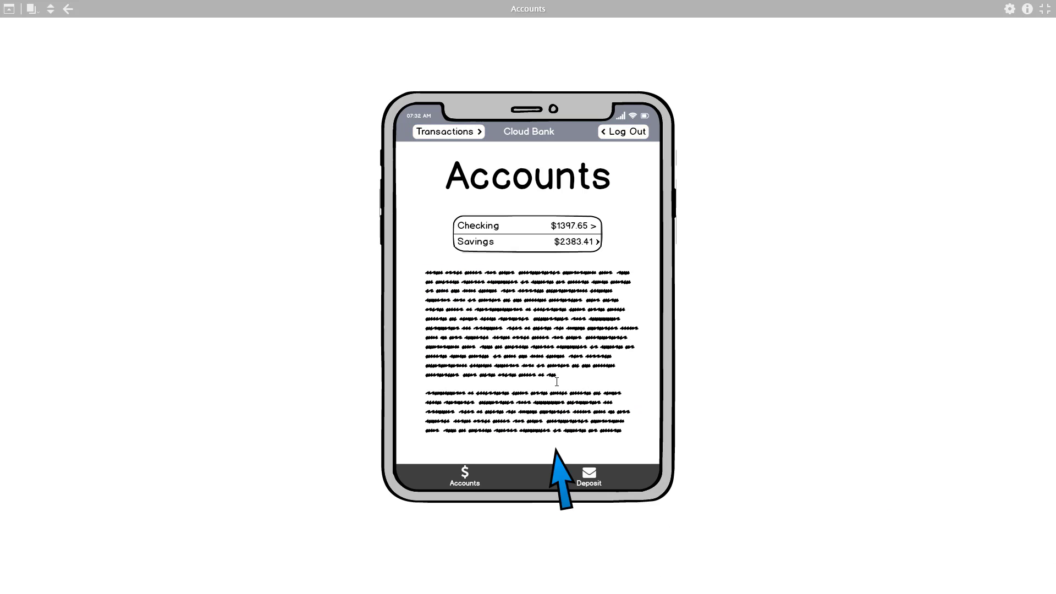
pyautogui.click(449, 132)
pyautogui.click(449, 132)
pyautogui.click(448, 132)
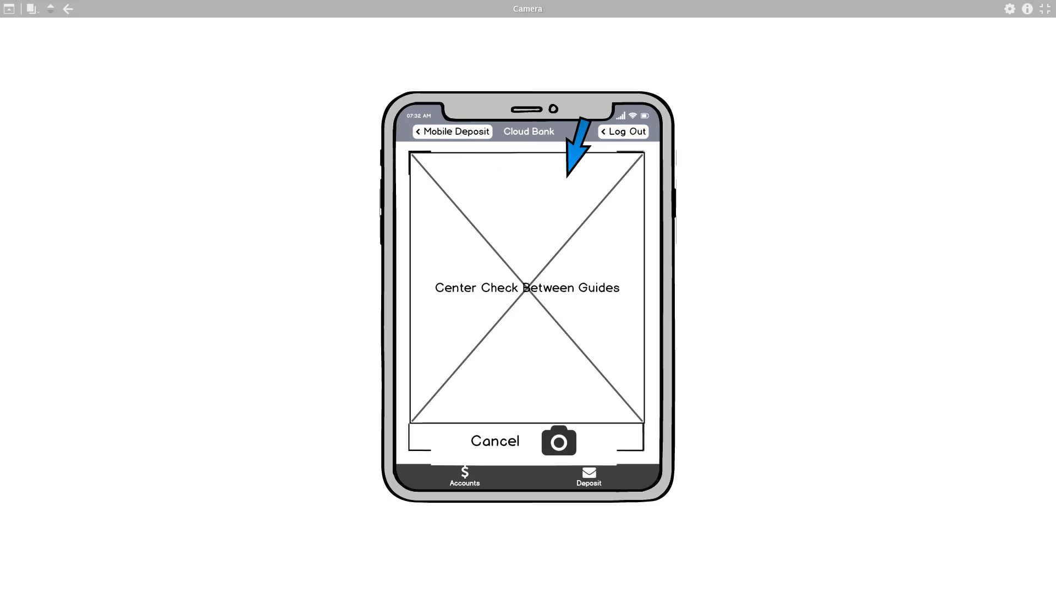
pyautogui.click(451, 132)
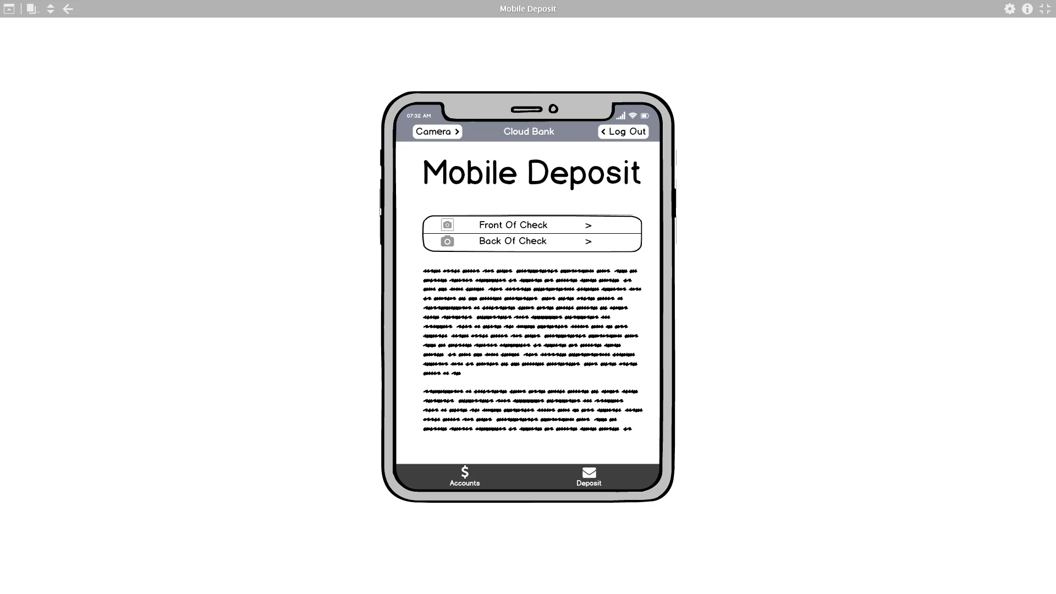
pyautogui.press('Escape')
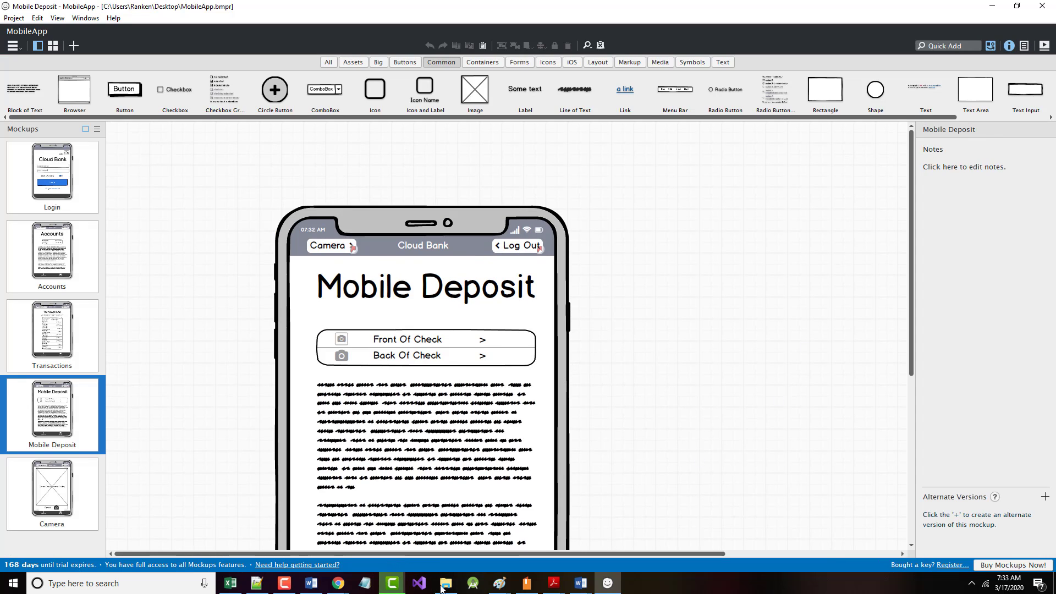
# Step: Switch to Document4 in Word and review the assignment instructions from the Balsamiq download through the final numbered item
pyautogui.click(580, 582)
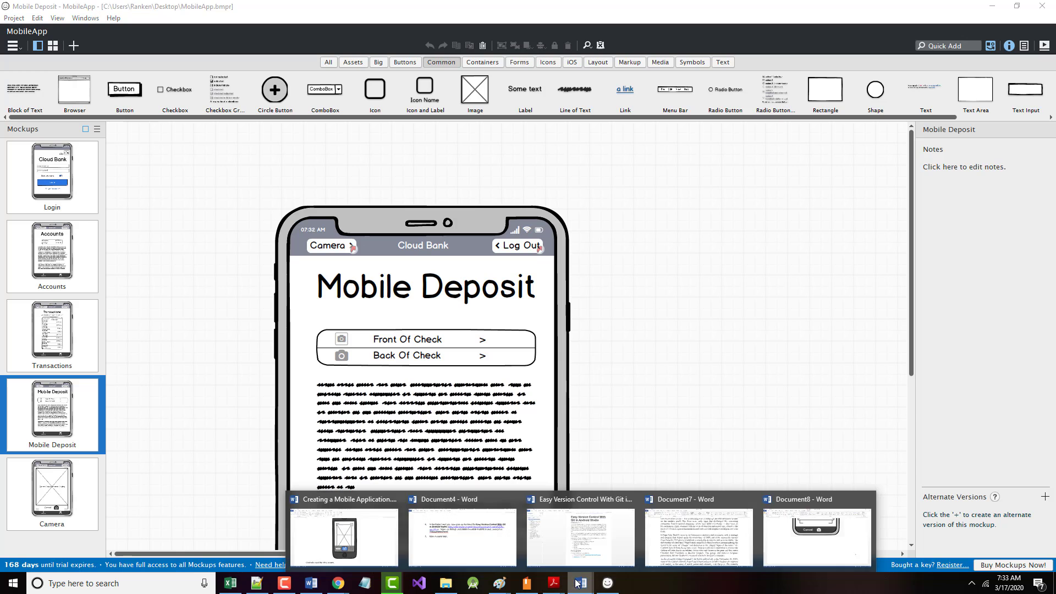
pyautogui.click(467, 563)
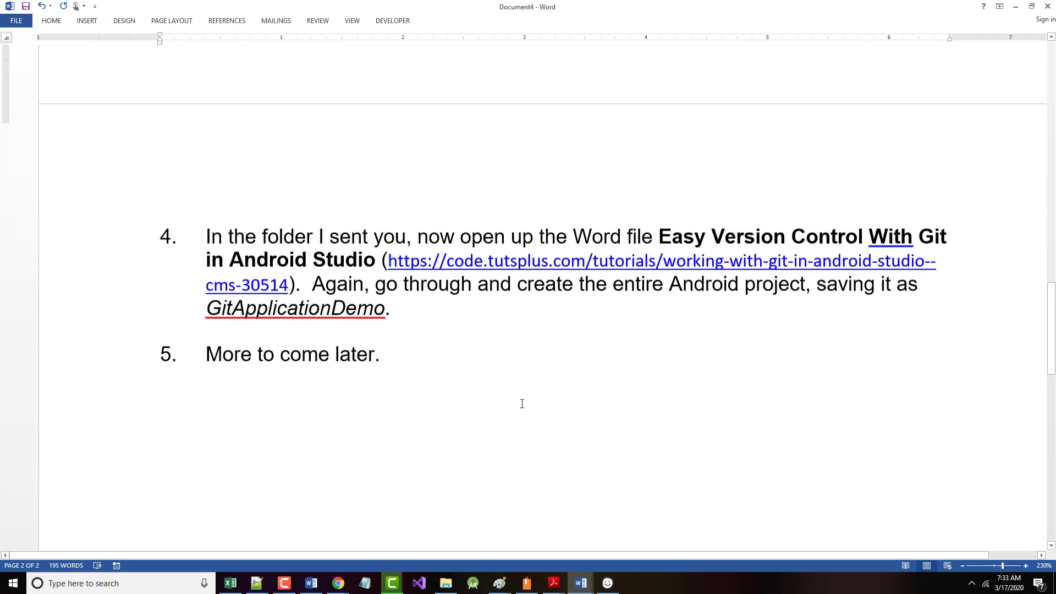
pyautogui.scroll(15, 520, 401)
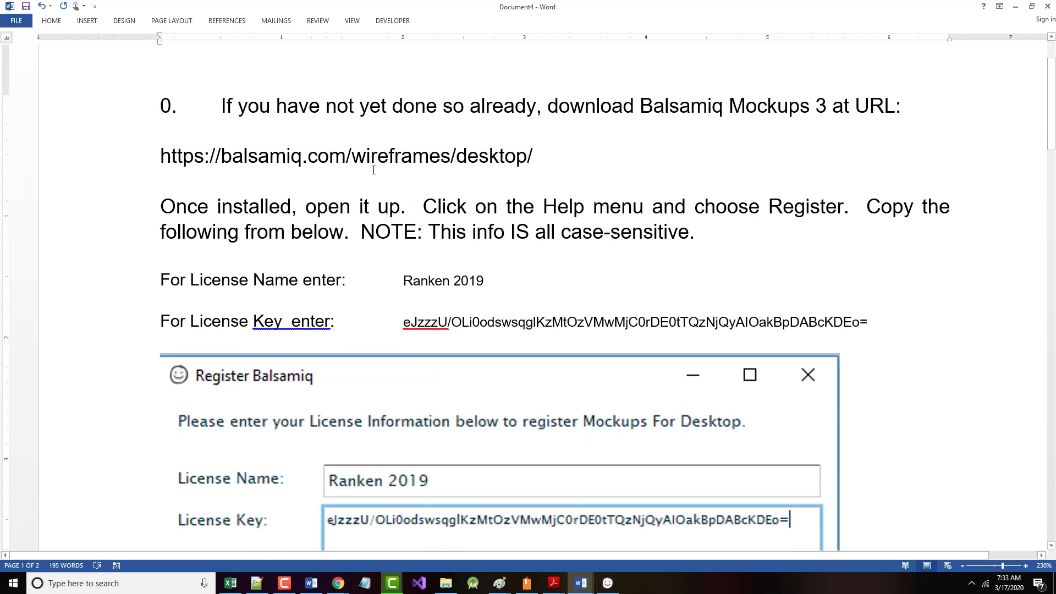
pyautogui.scroll(-5, 336, 216)
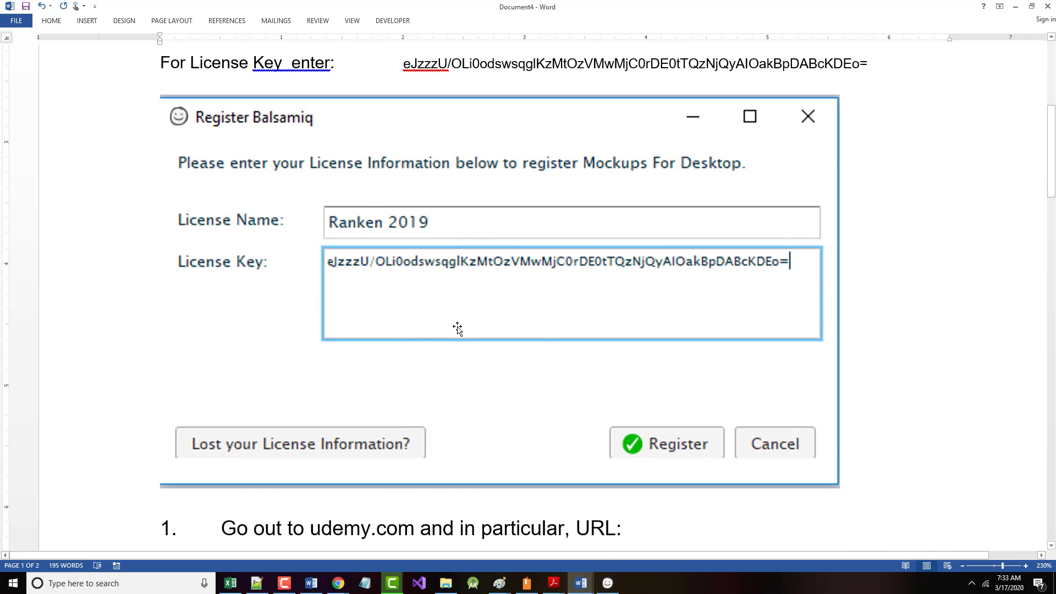
pyautogui.scroll(-7, 451, 328)
pyautogui.scroll(-1, 438, 332)
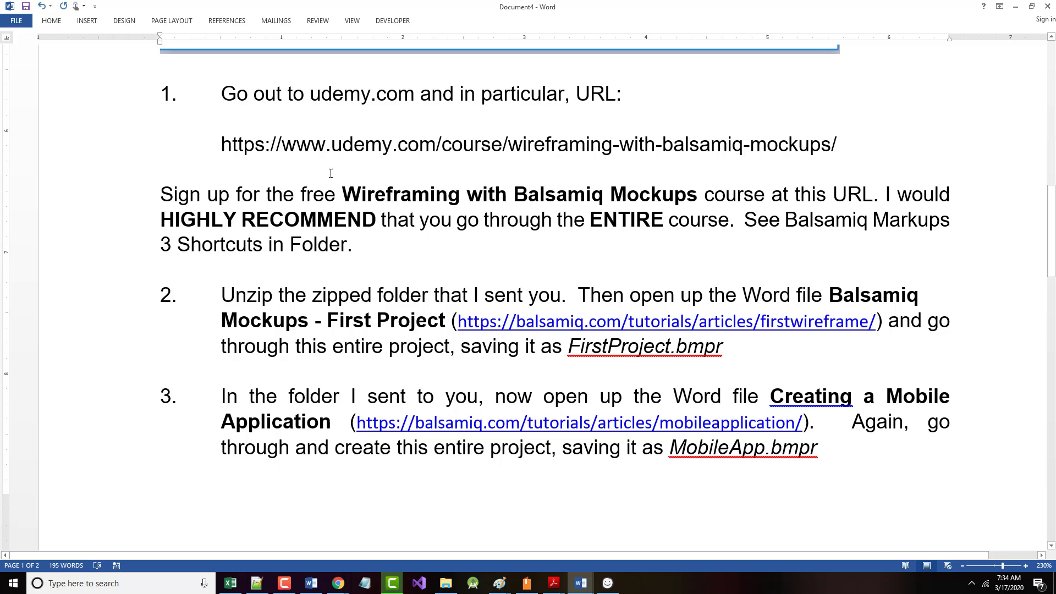
pyautogui.scroll(-1, 359, 330)
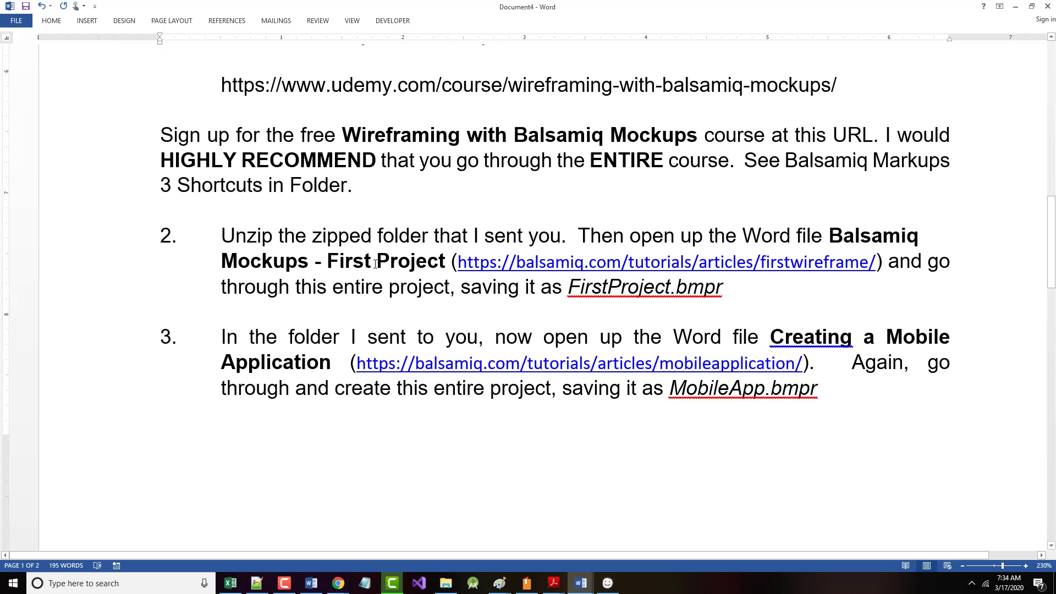
pyautogui.scroll(-2, 375, 264)
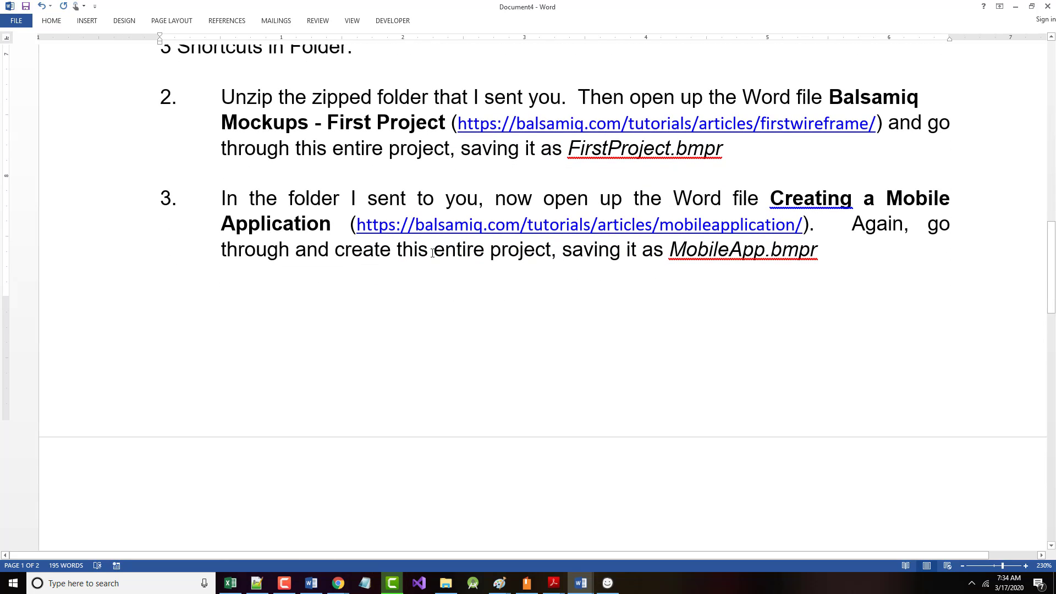
pyautogui.scroll(-5, 432, 252)
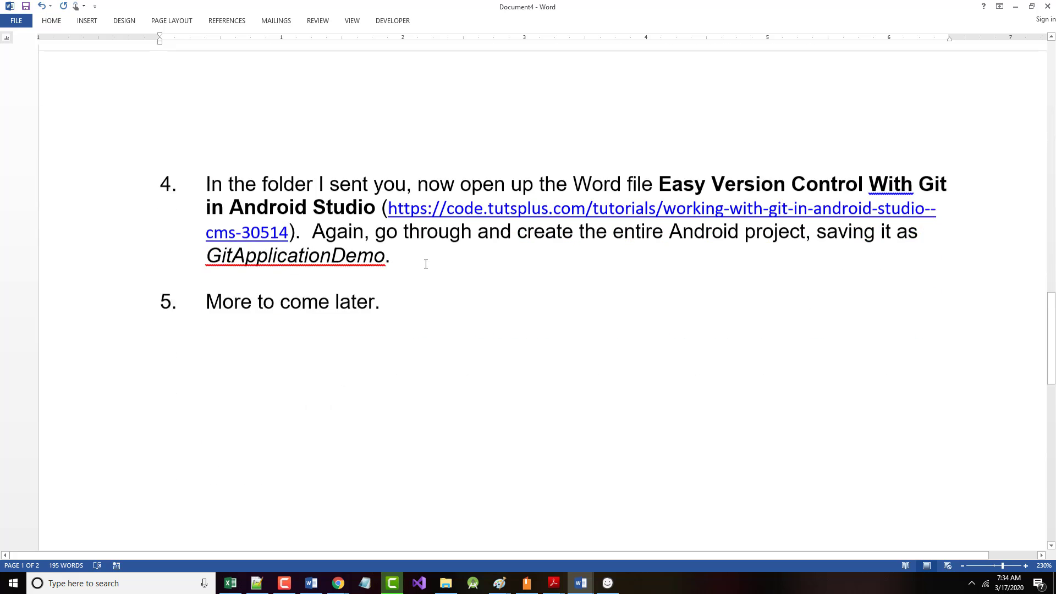
pyautogui.scroll(-1, 424, 264)
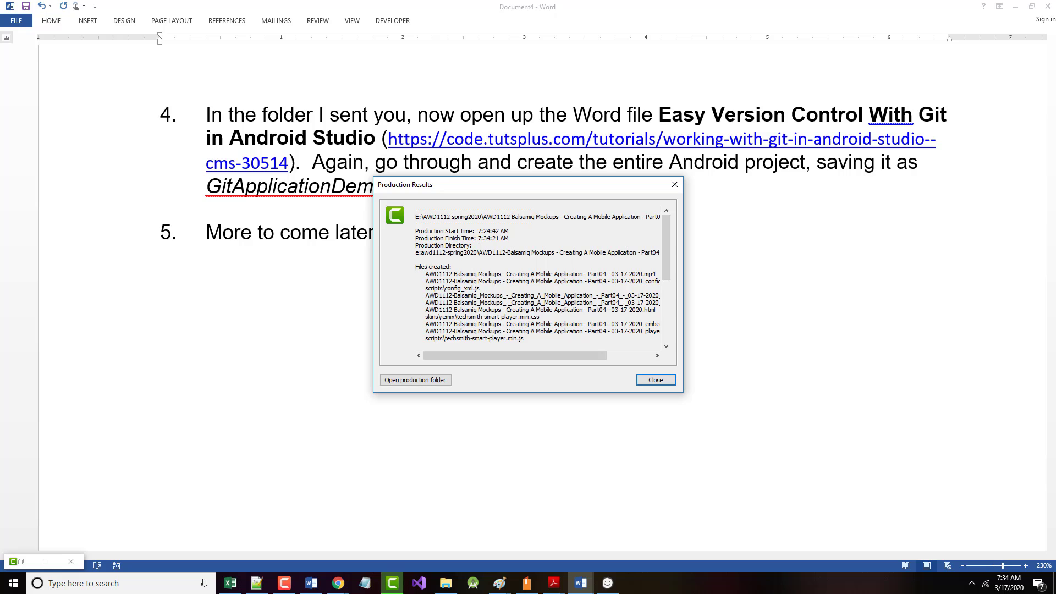
pyautogui.click(653, 381)
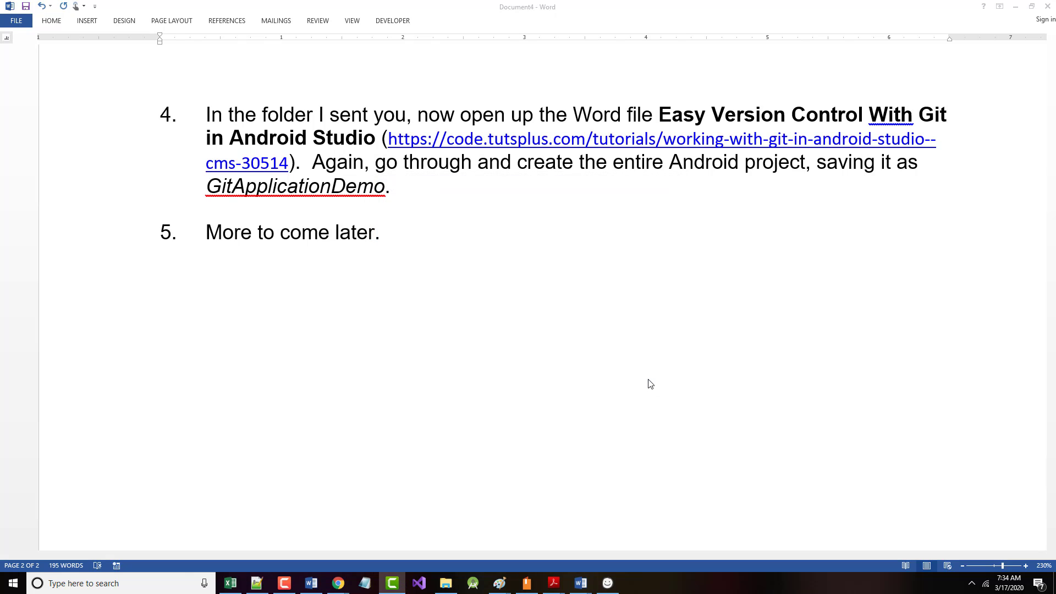